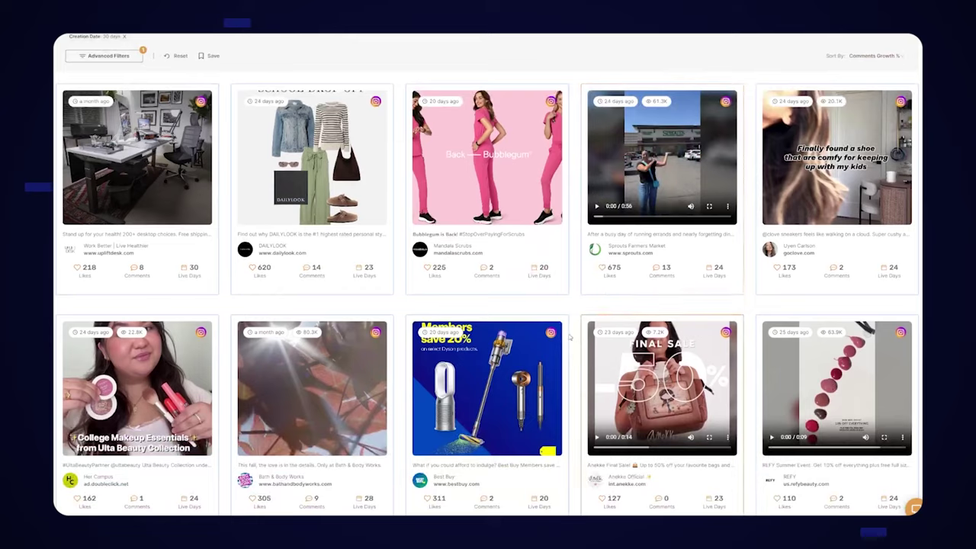
Scroll down through the grid before returning to the AutoDS Marketplace.
scroll(573, 338, down, 5)
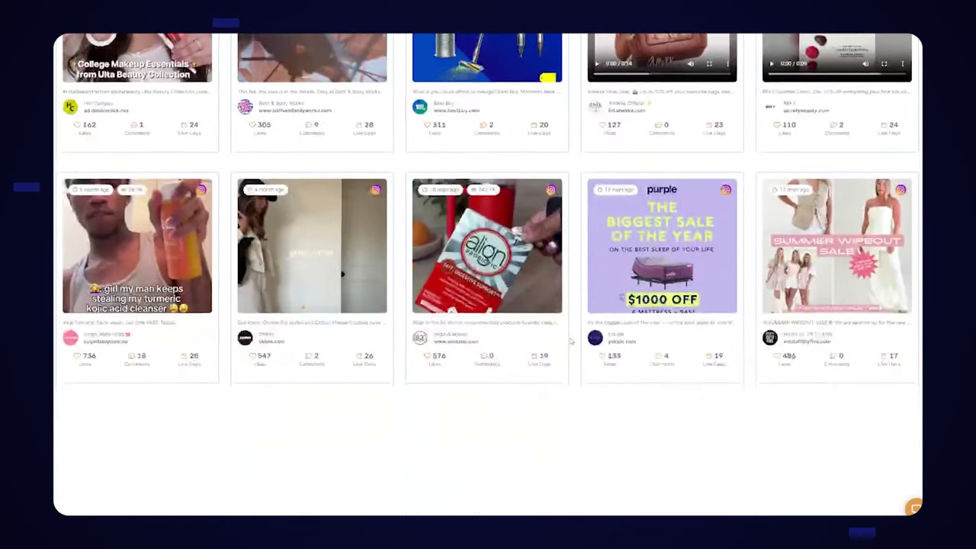
scroll(574, 338, down, 2)
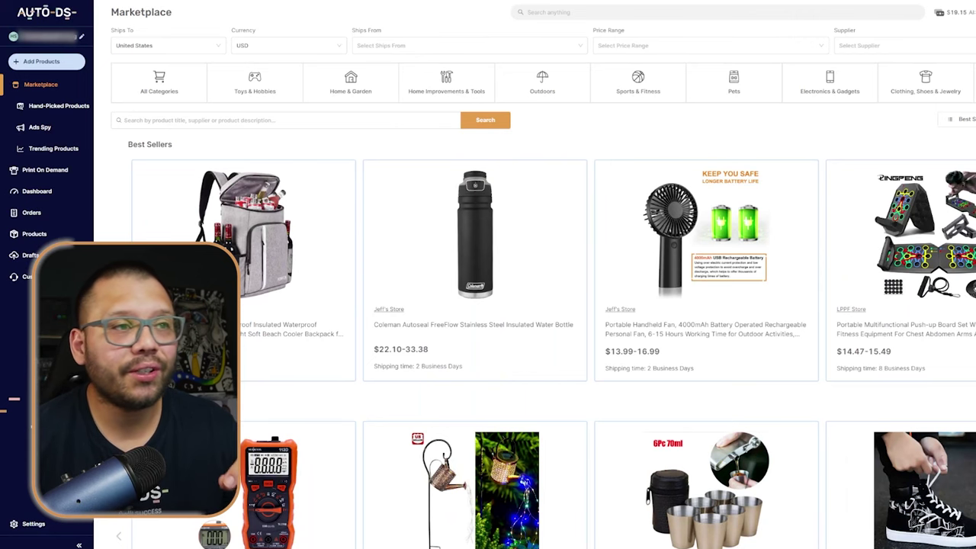
Scroll the Marketplace down to New Arrivals, then open Ads Spy from the left sidebar.
scroll(943, 239, down, 5)
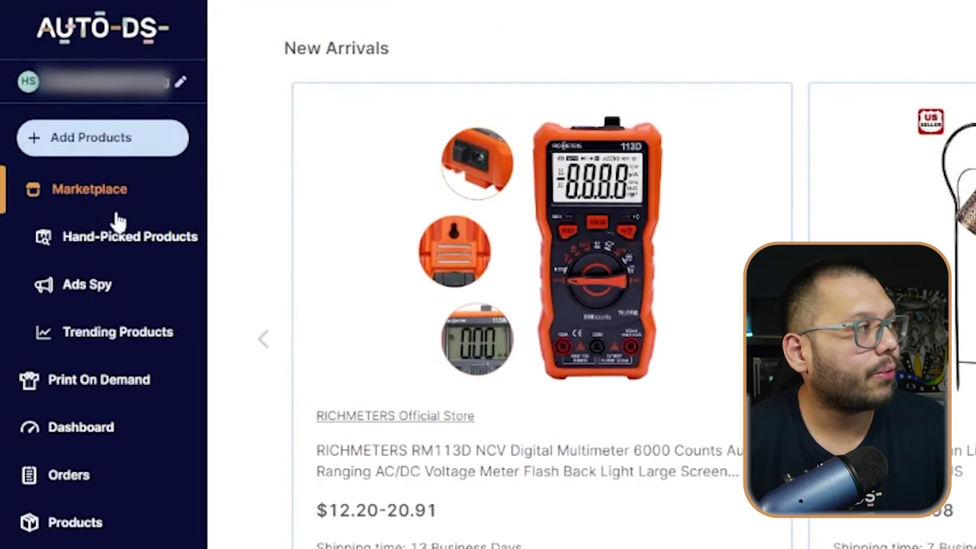
click(86, 293)
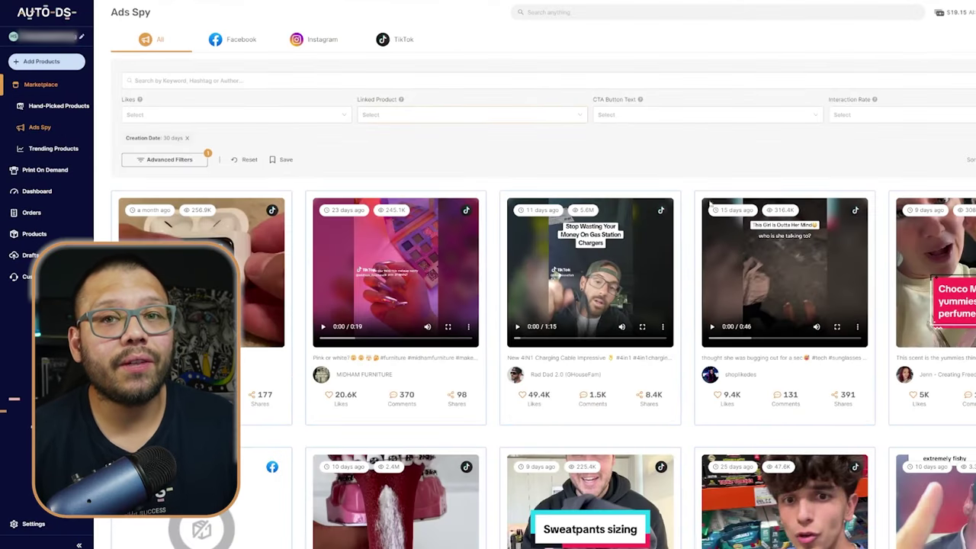
Switch Ads Spy to the Instagram tab and place the cursor in the keyword search field.
mouse_move(705, 375)
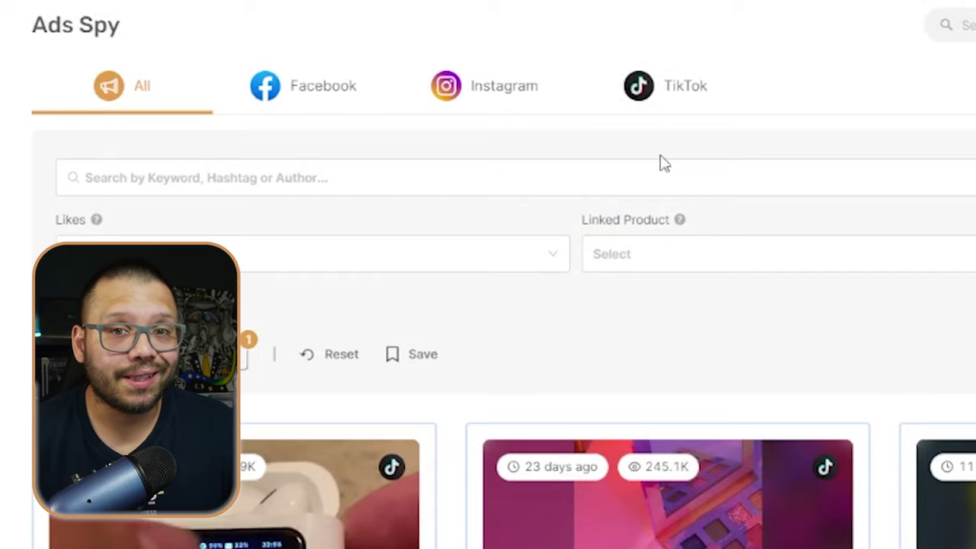
click(489, 90)
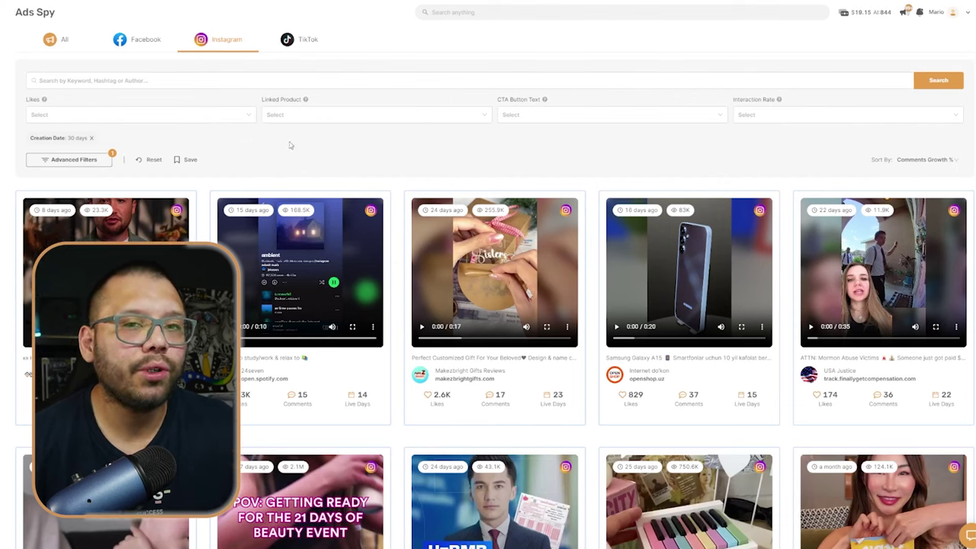
click(85, 80)
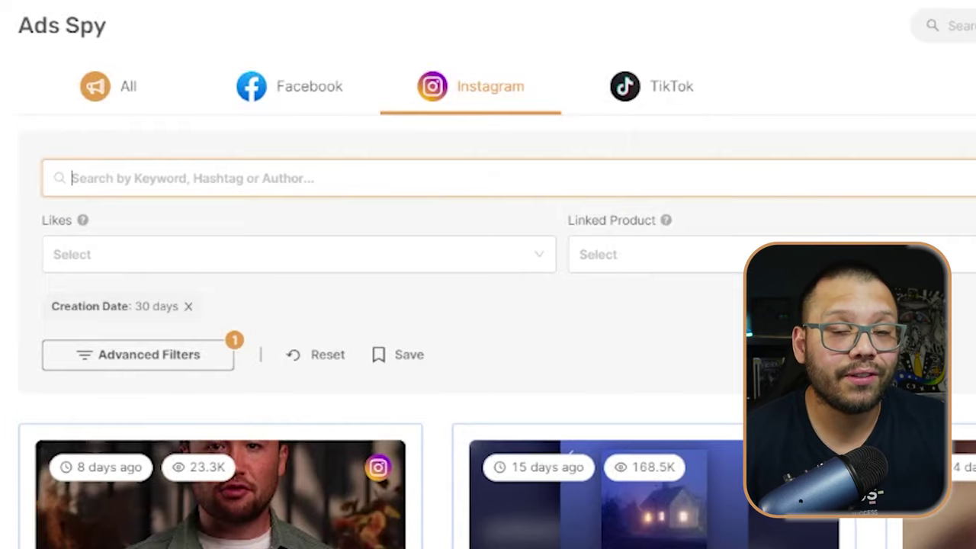
click(299, 254)
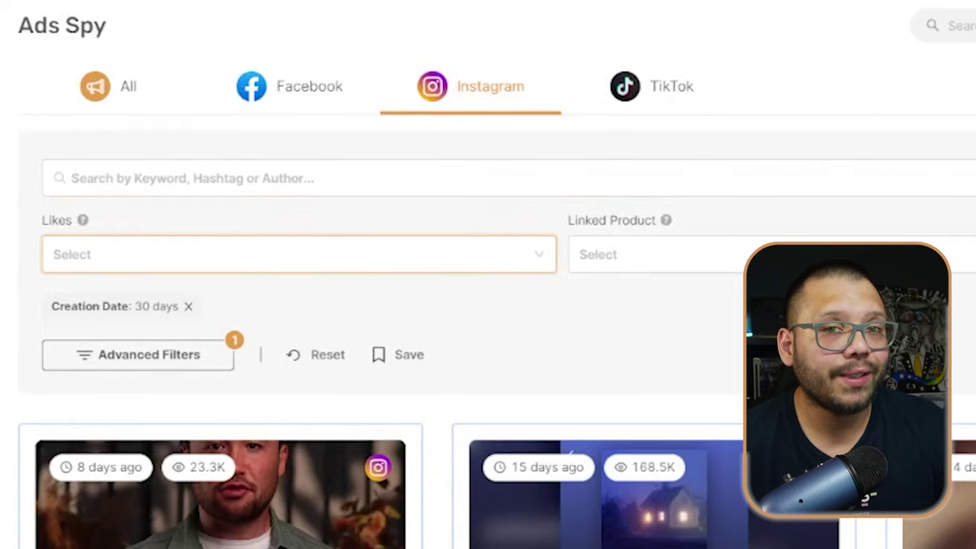
click(468, 271)
click(483, 275)
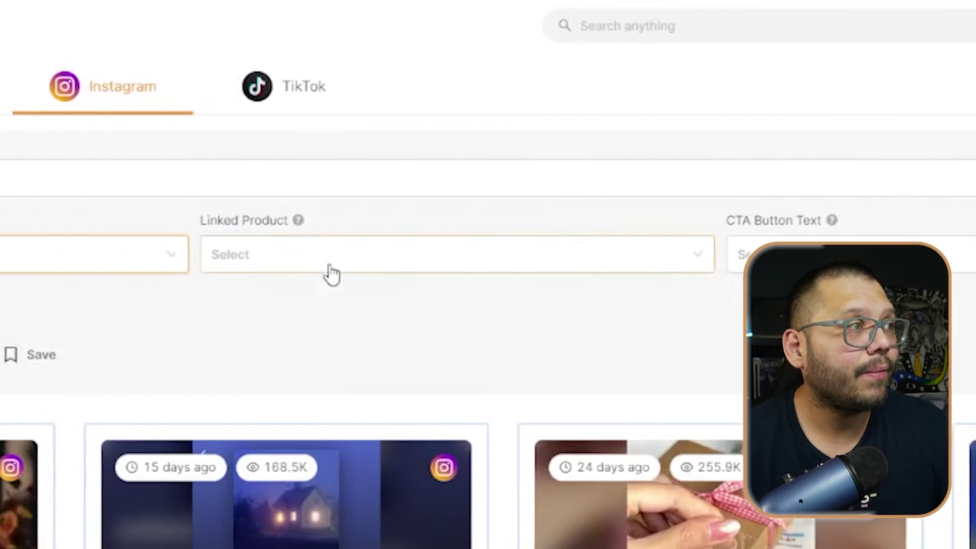
click(818, 264)
click(779, 259)
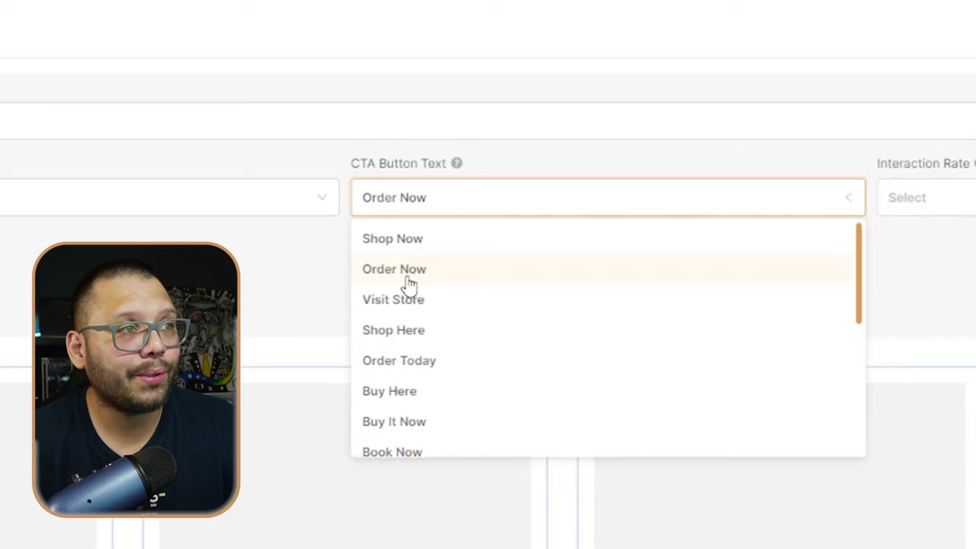
Set CTA Button Text to Shop Now, replacing Order Now, and Interaction Rate to More Than 2%.
click(410, 281)
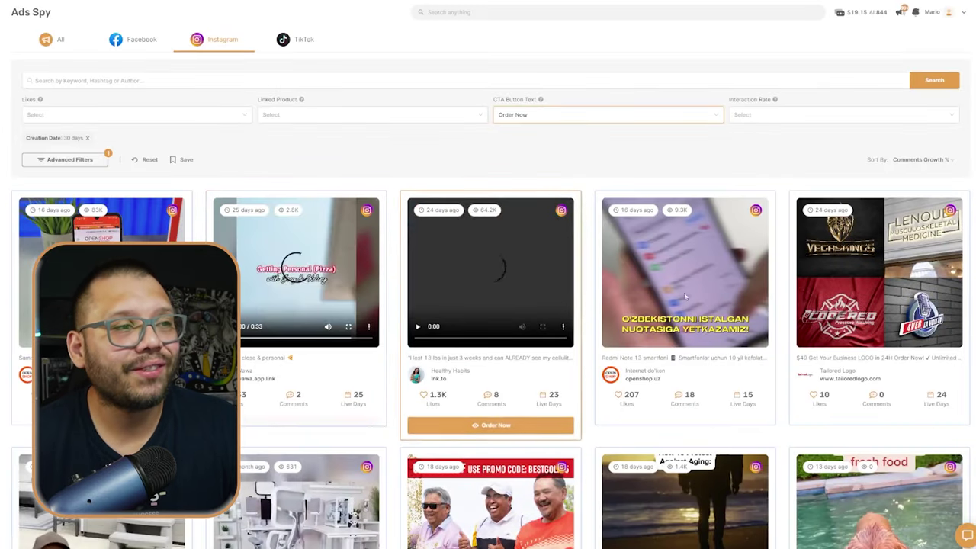
scroll(686, 297, down, 5)
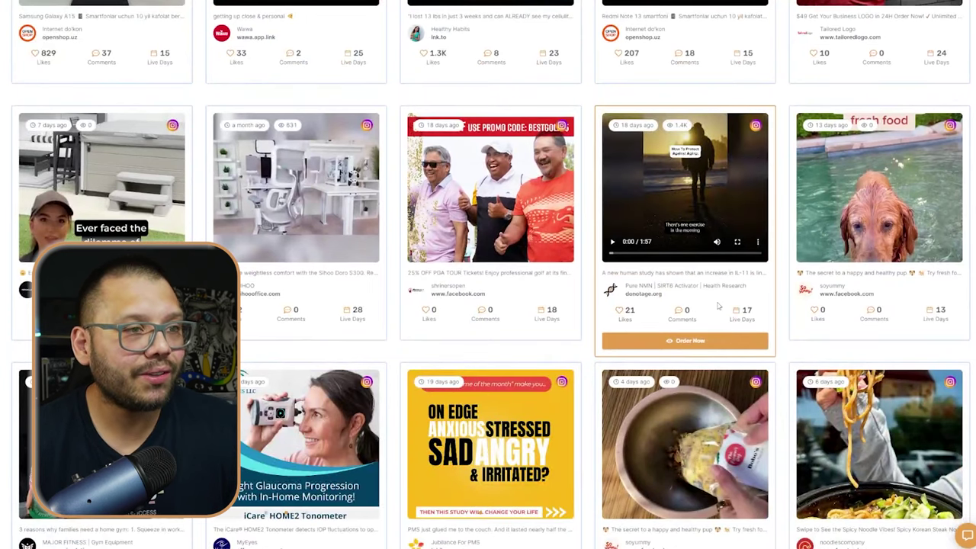
scroll(717, 306, down, 5)
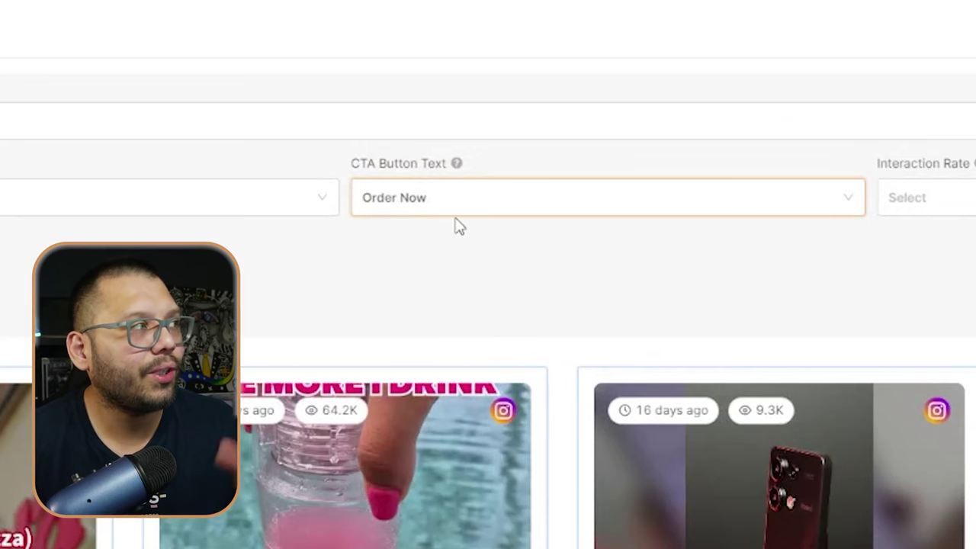
click(464, 213)
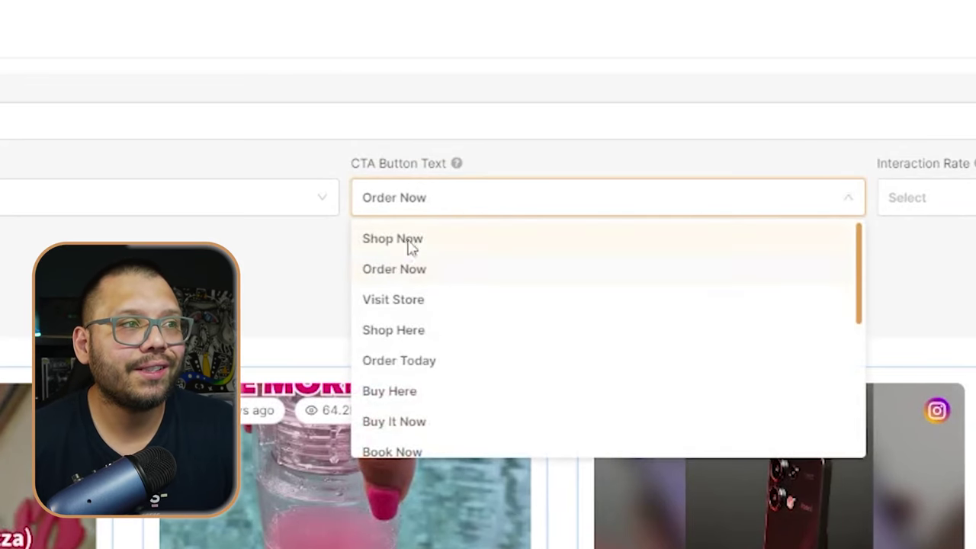
click(412, 241)
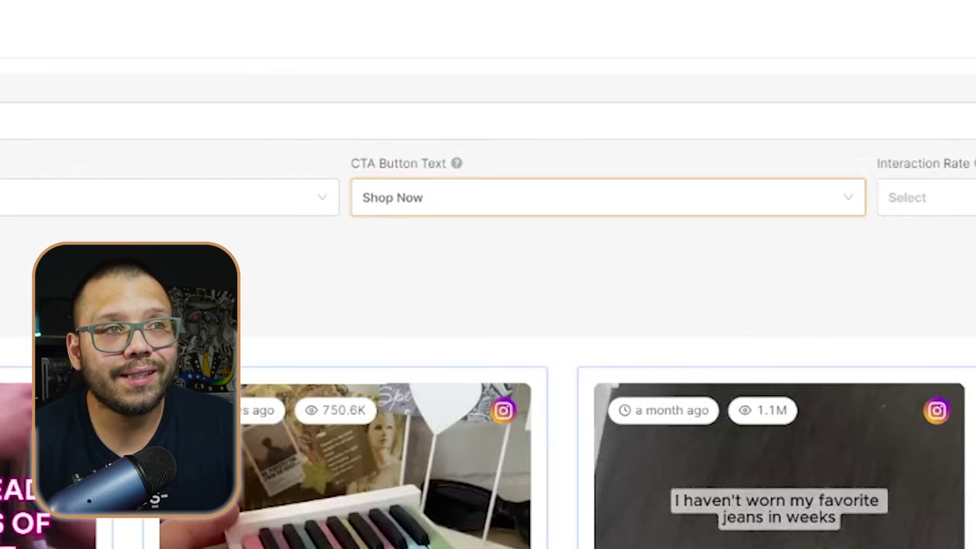
click(917, 199)
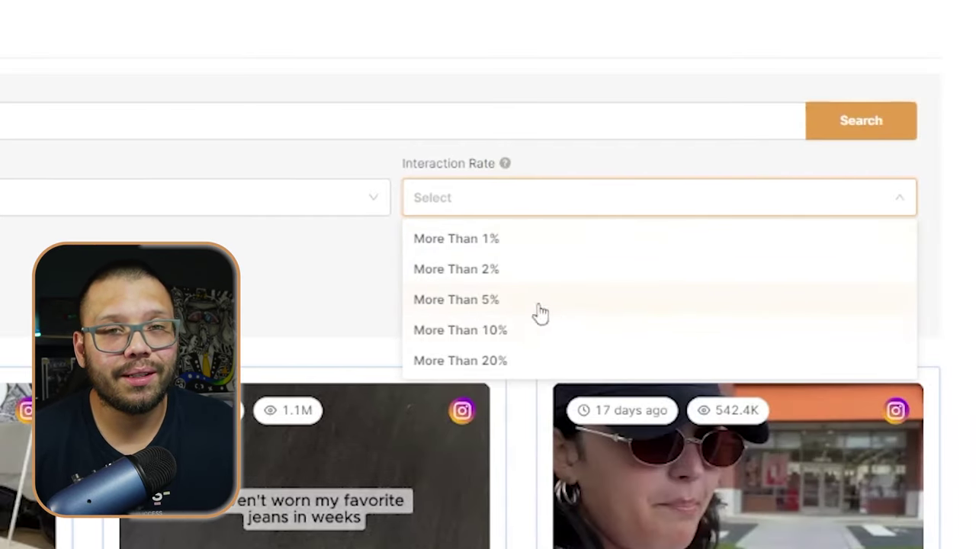
click(500, 284)
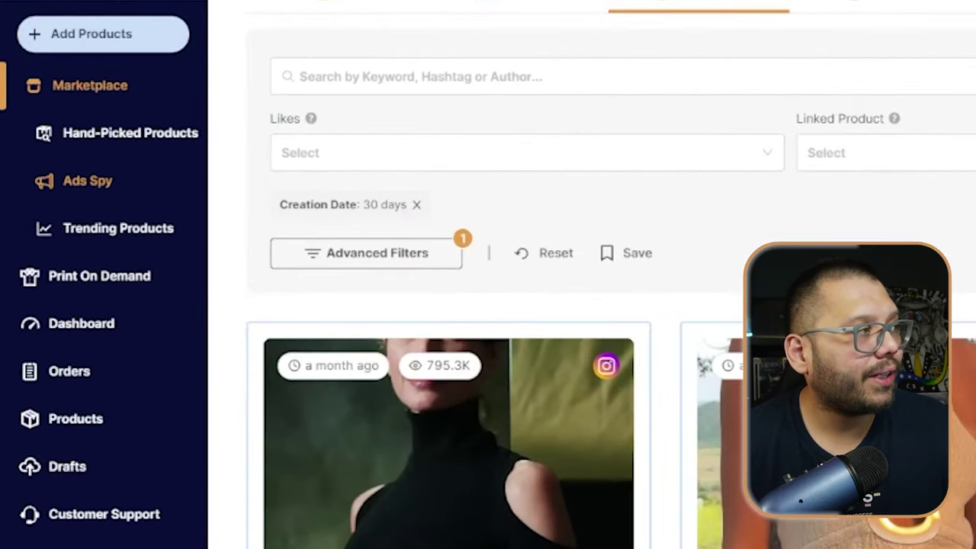
click(381, 259)
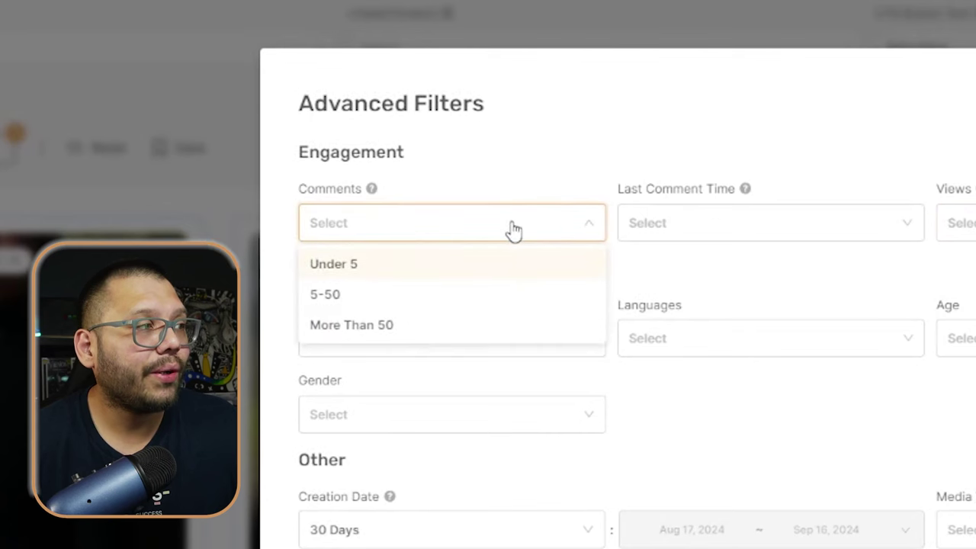
click(829, 229)
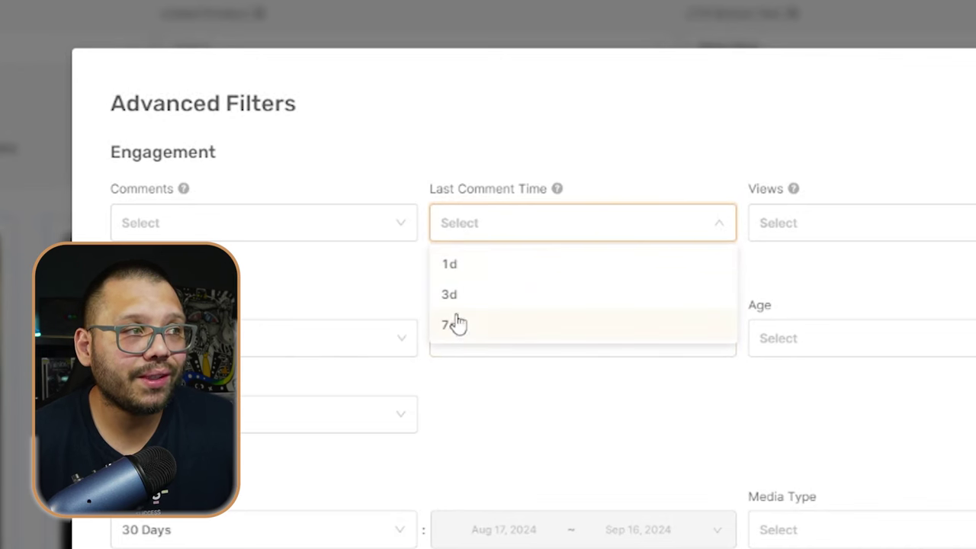
click(550, 127)
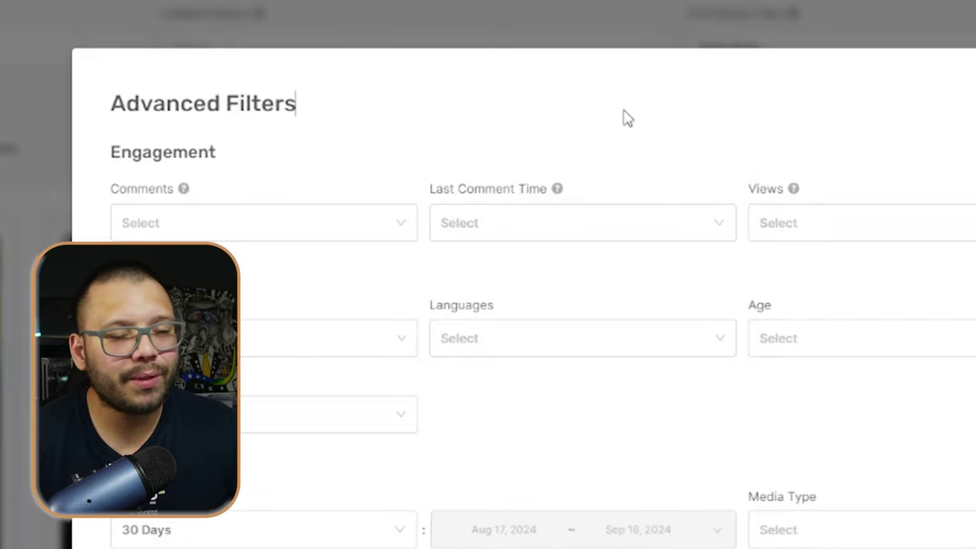
click(910, 227)
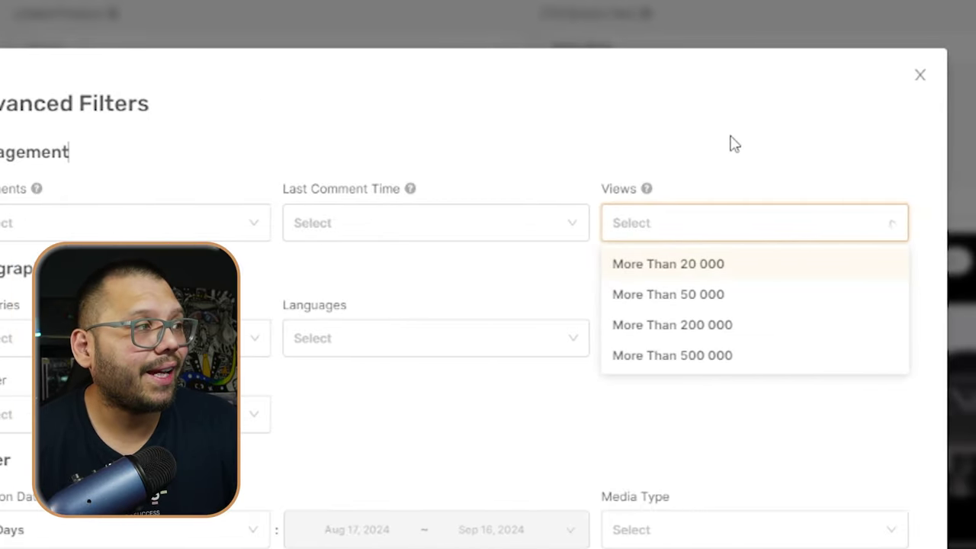
click(873, 144)
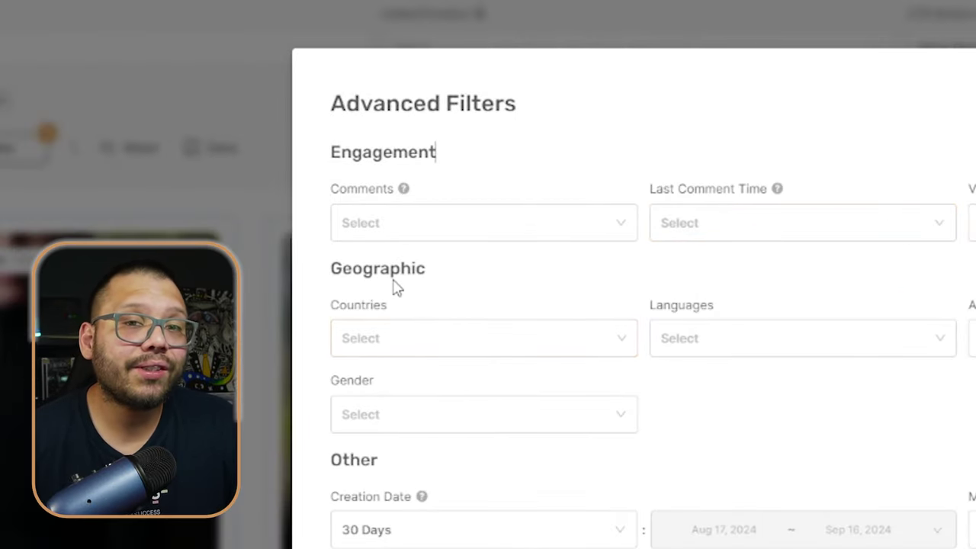
drag(332, 273, 466, 279)
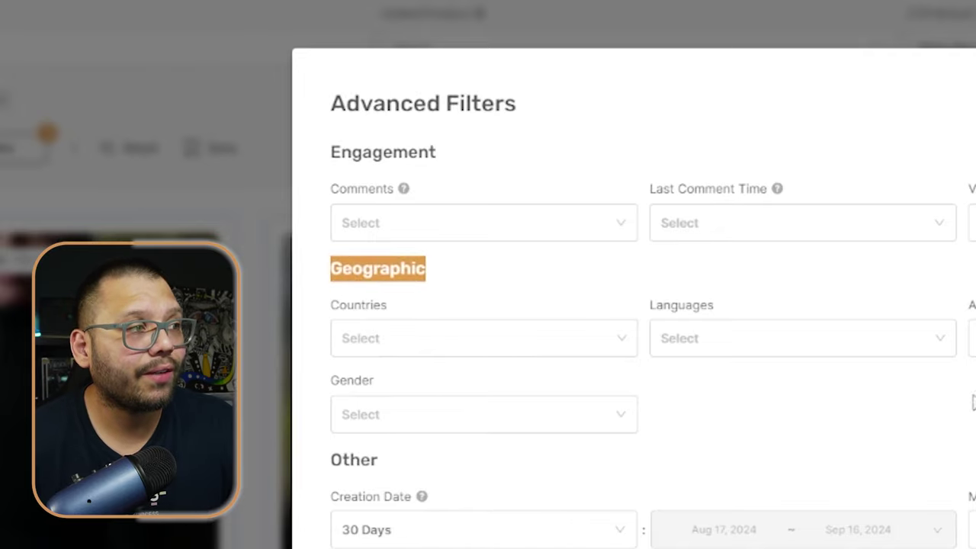
click(624, 337)
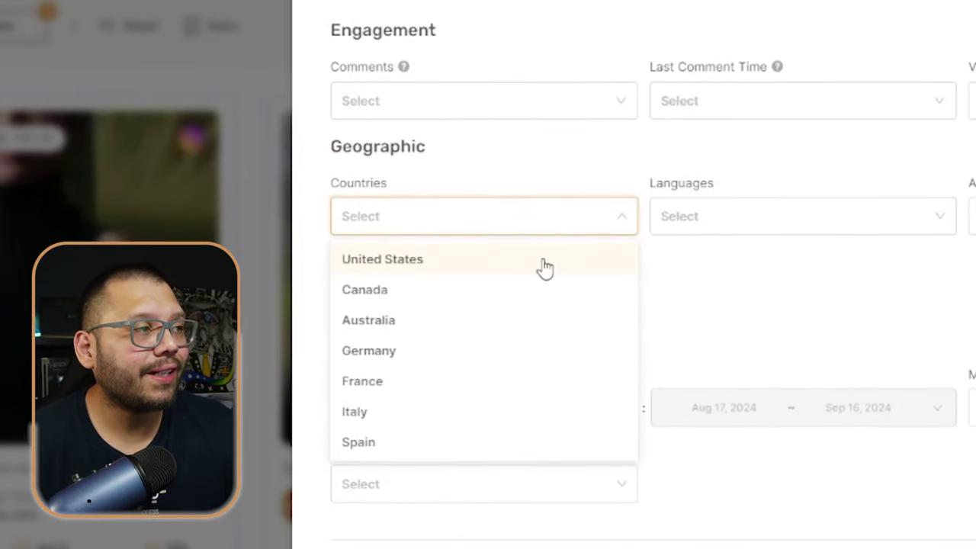
click(553, 385)
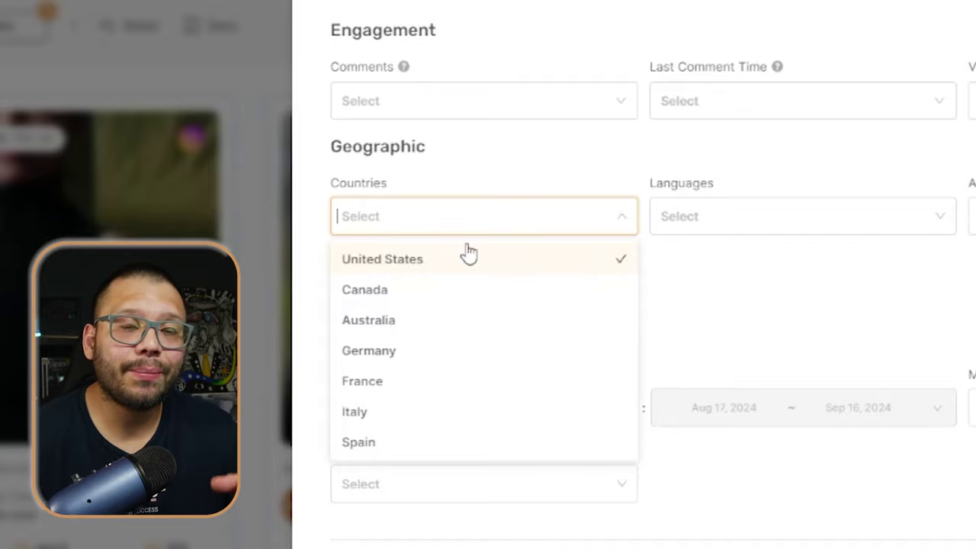
click(522, 295)
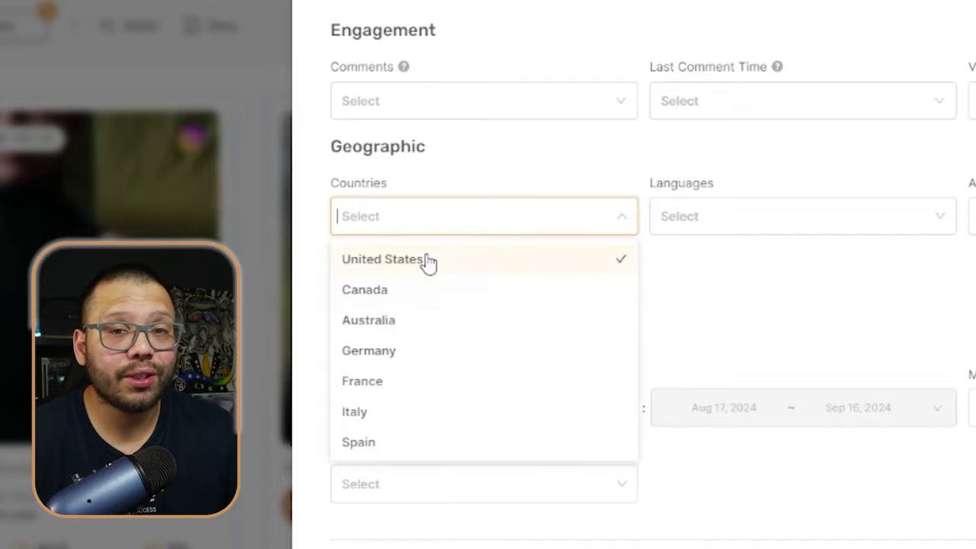
click(446, 294)
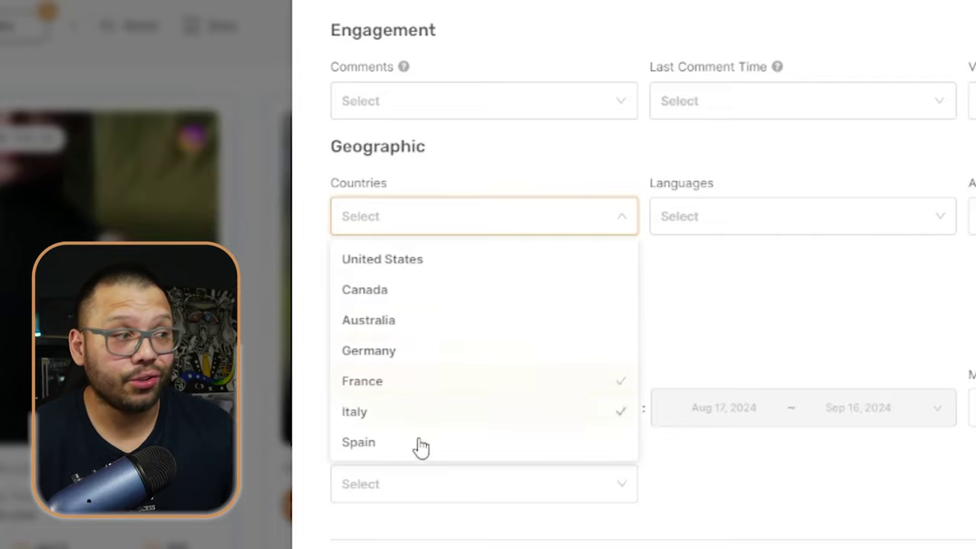
click(744, 209)
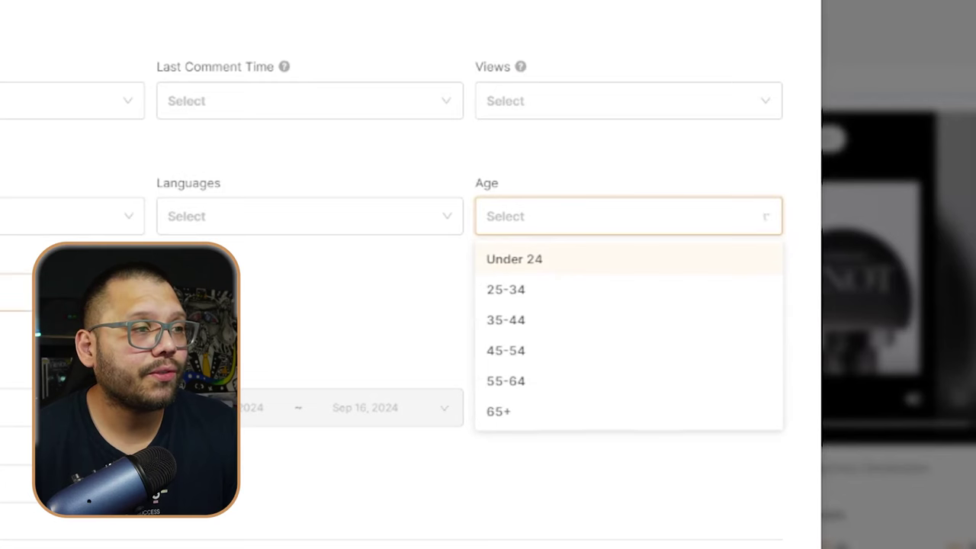
Keep the Creation Date filter at 30 Days and look over the Media Type options.
click(410, 341)
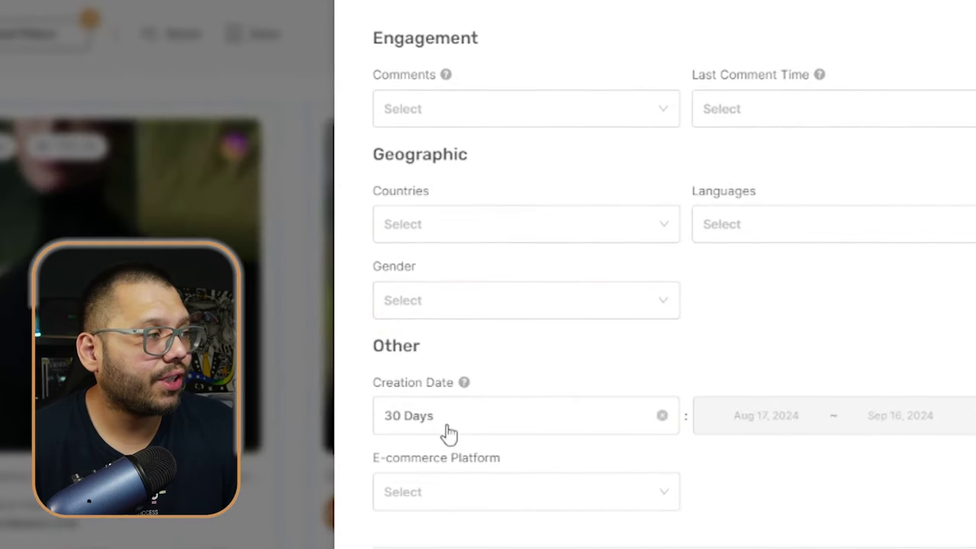
click(559, 284)
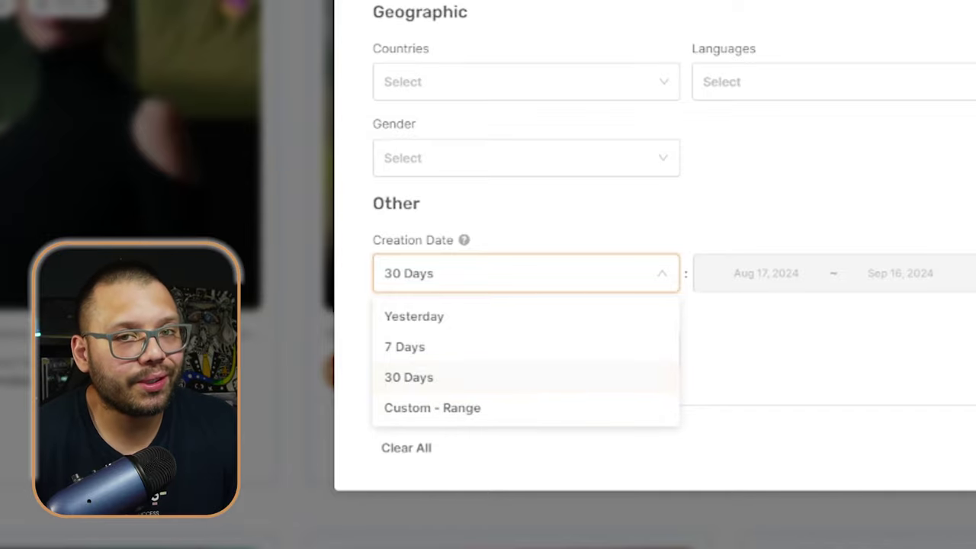
click(409, 378)
click(729, 275)
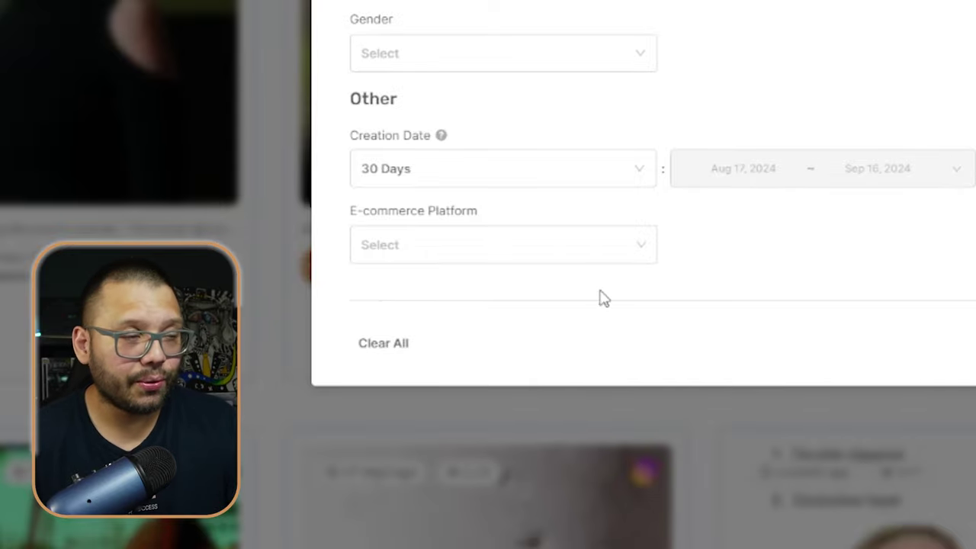
Open the E-commerce Platform dropdown and scroll through the available platforms.
click(576, 250)
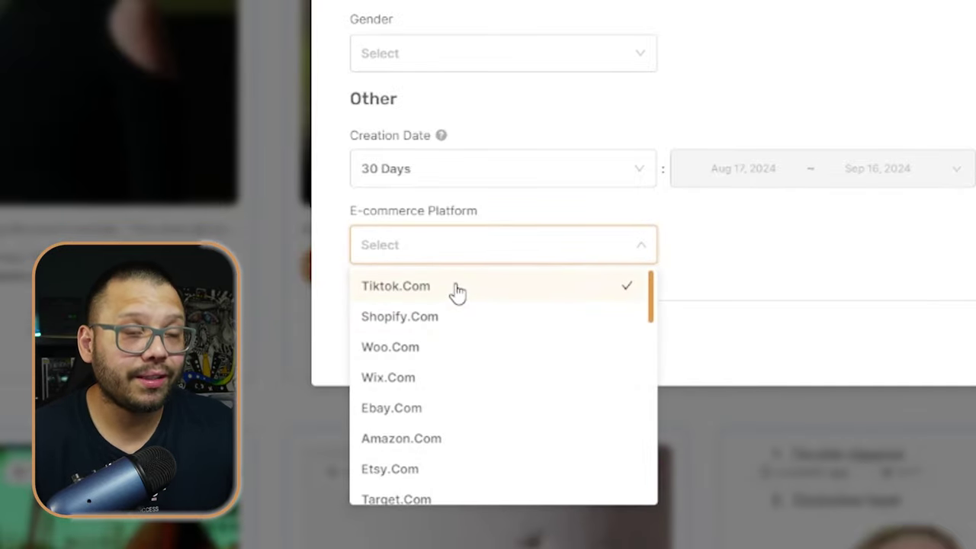
click(455, 316)
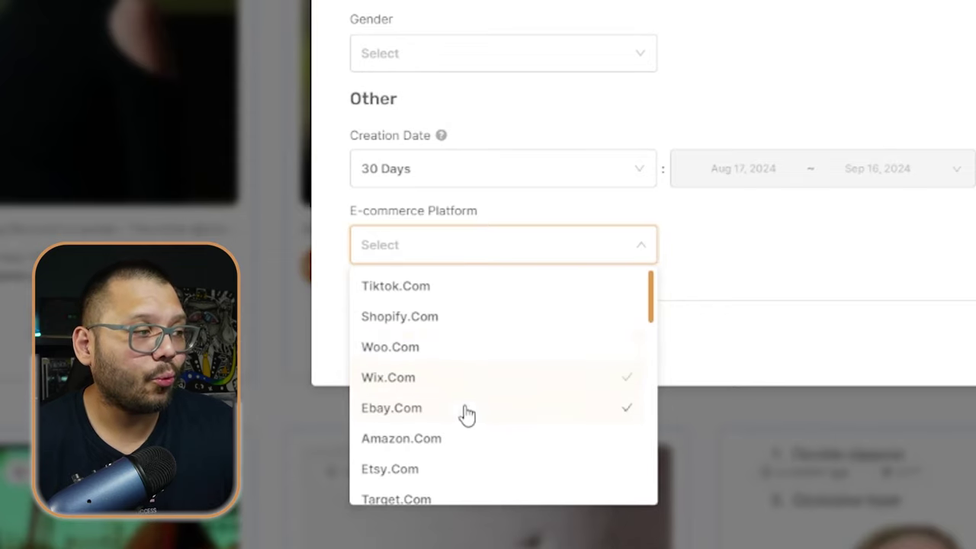
scroll(469, 418, down, 3)
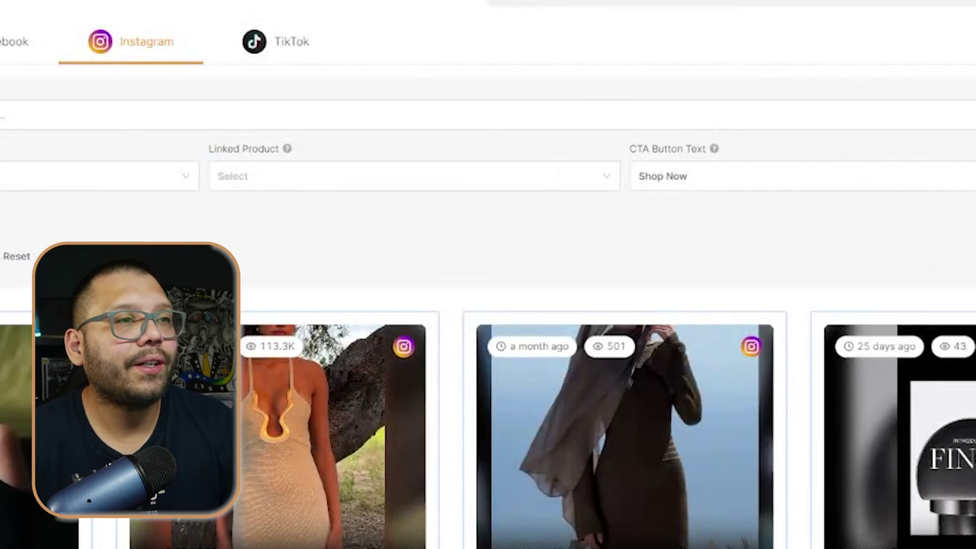
Set Linked Product to No, check the Shop Now filter, and open the My Derma Dream ad details.
click(245, 176)
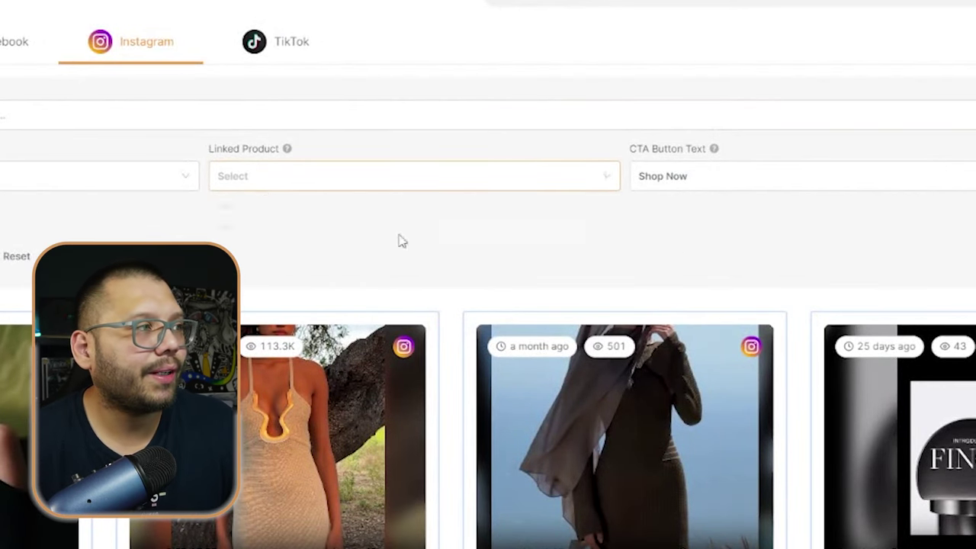
click(274, 233)
click(710, 177)
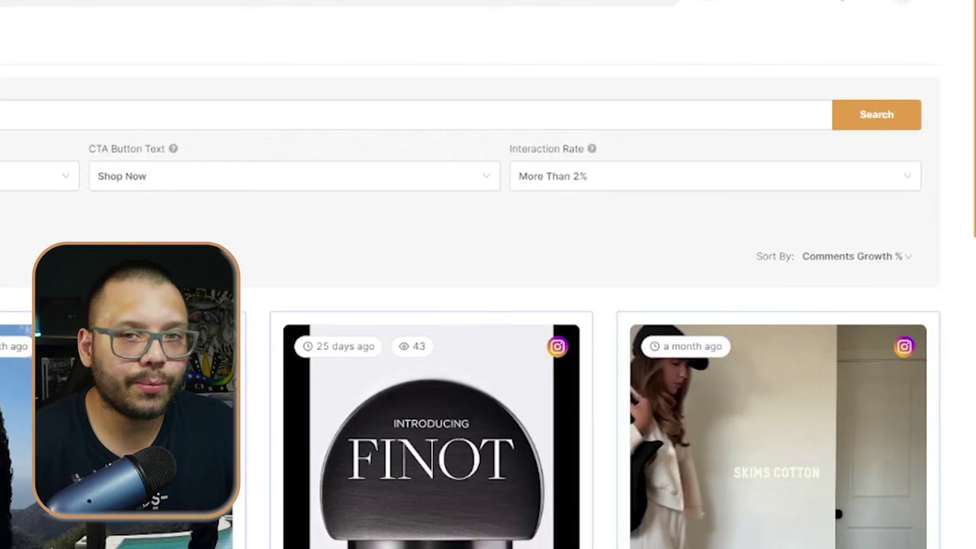
scroll(597, 151, down, 10)
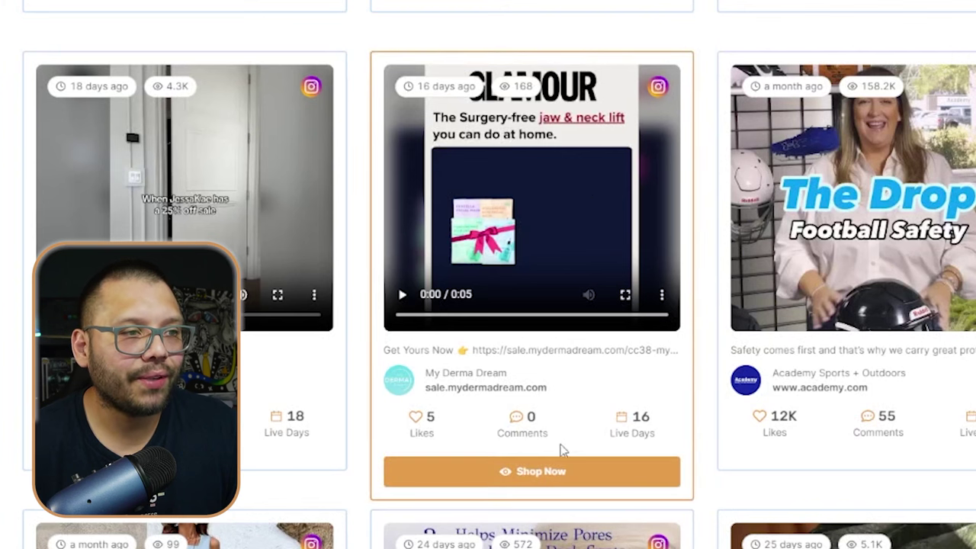
click(548, 479)
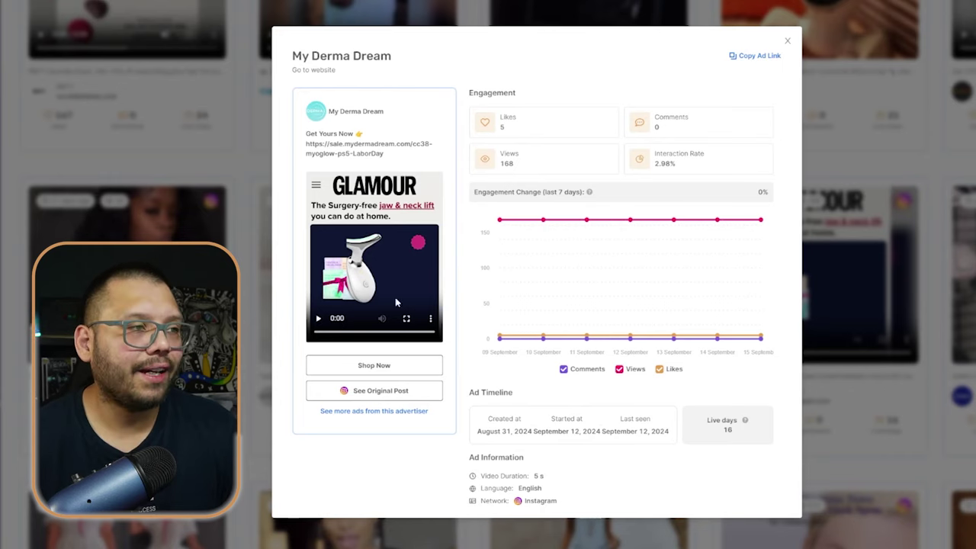
Play the My Derma Dream ad video and highlight its likes count and 2.98% interaction rate.
click(319, 320)
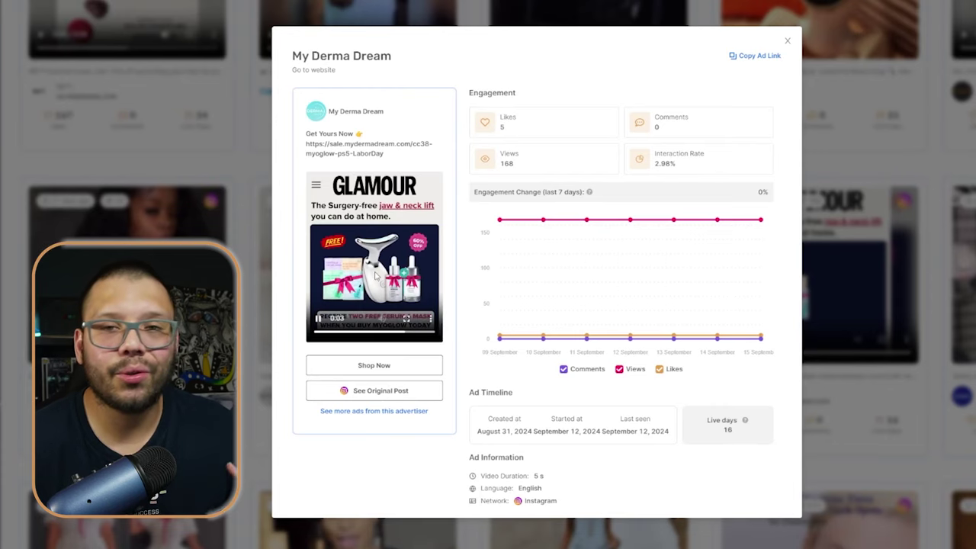
mouse_move(736, 312)
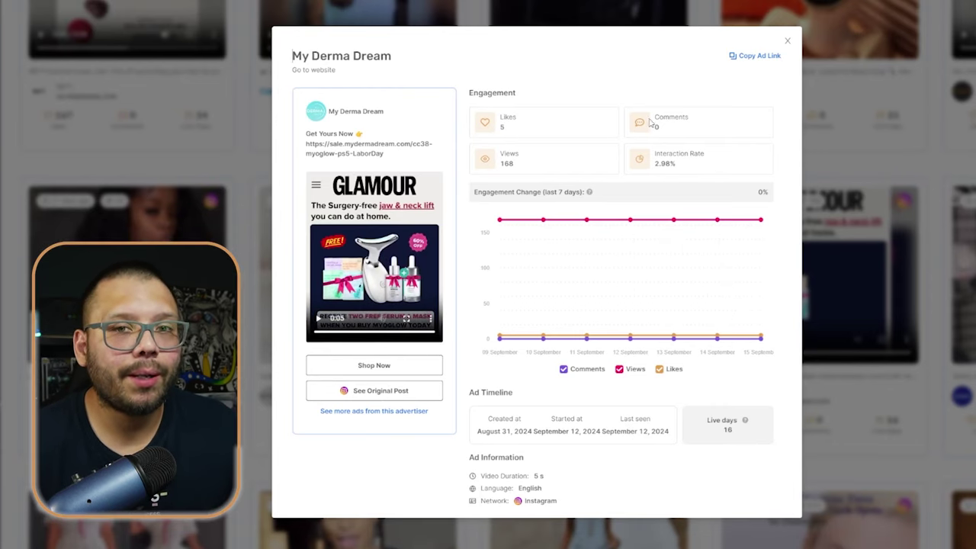
double_click(526, 130)
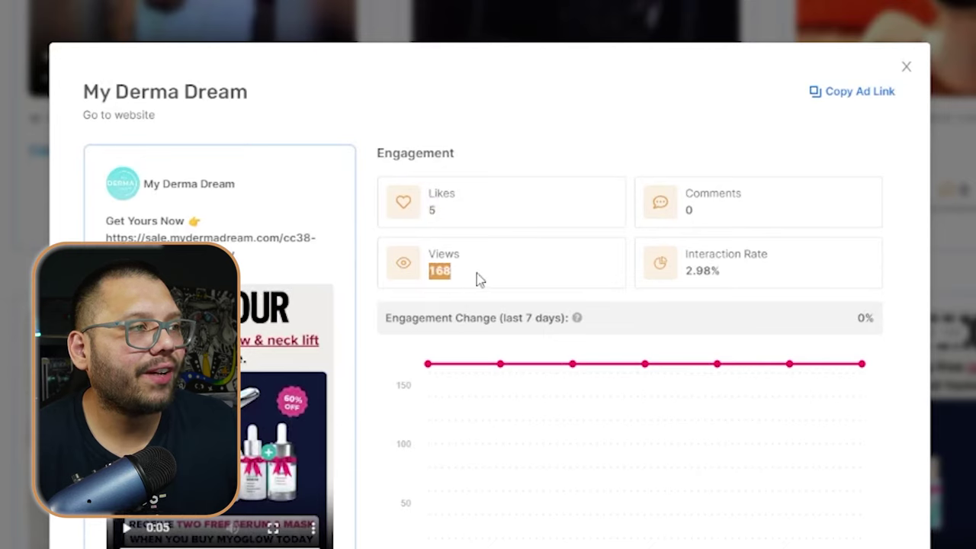
drag(678, 283, 744, 283)
click(770, 282)
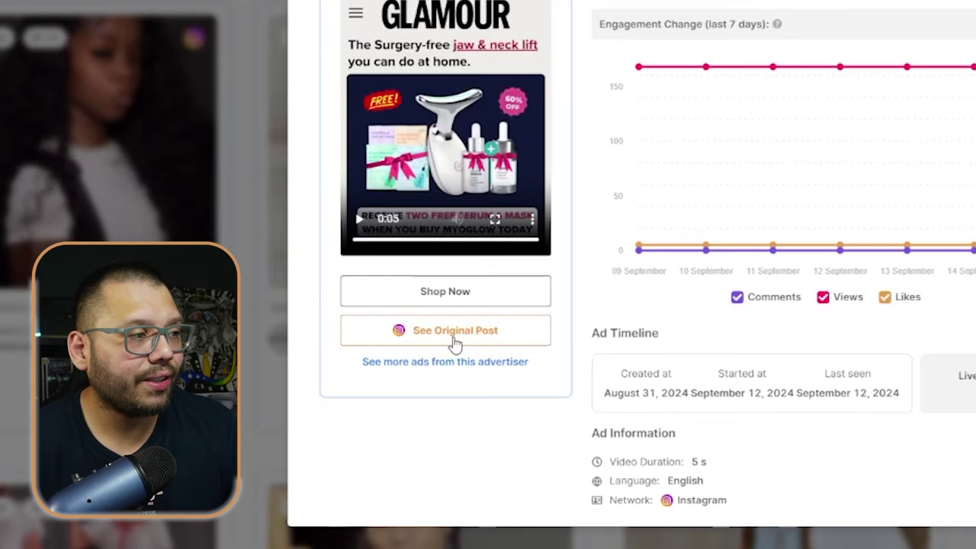
Open the ad's original Instagram post and scroll through the mydermadream profile's posts.
click(453, 344)
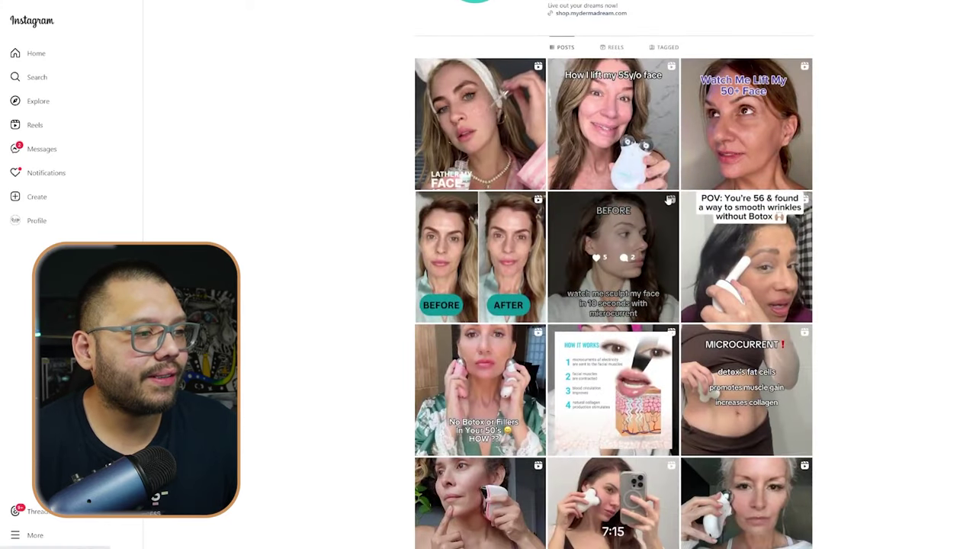
scroll(610, 306, up, 2)
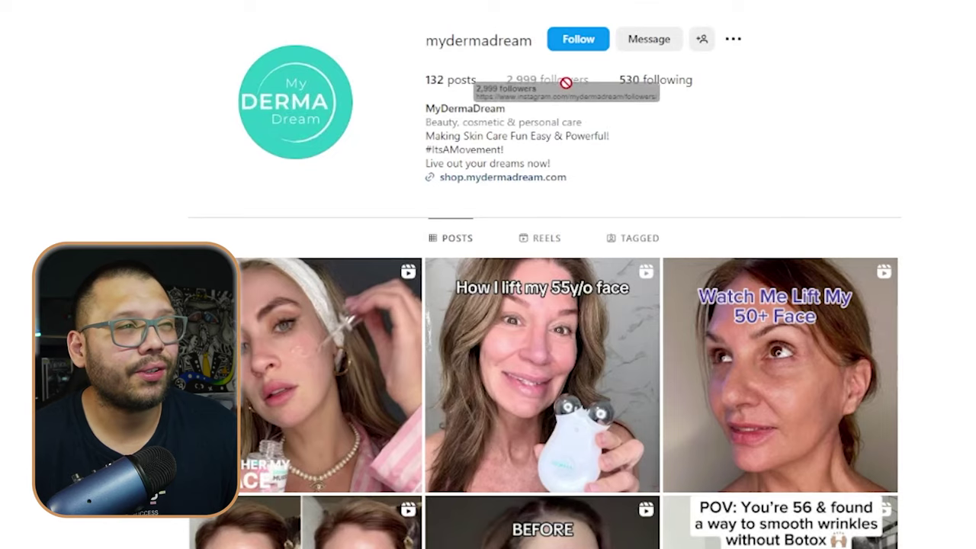
scroll(959, 323, down, 2)
scroll(805, 382, down, 3)
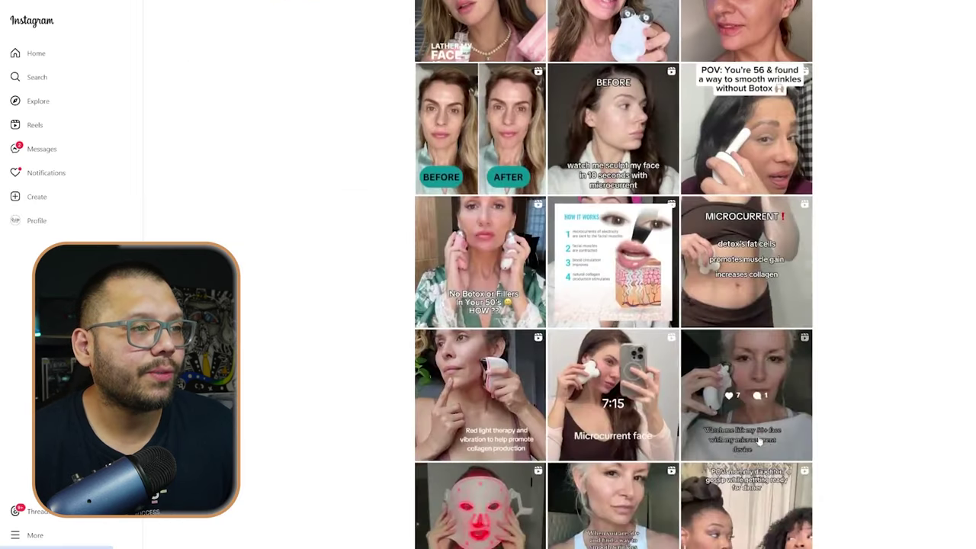
scroll(702, 424, down, 1)
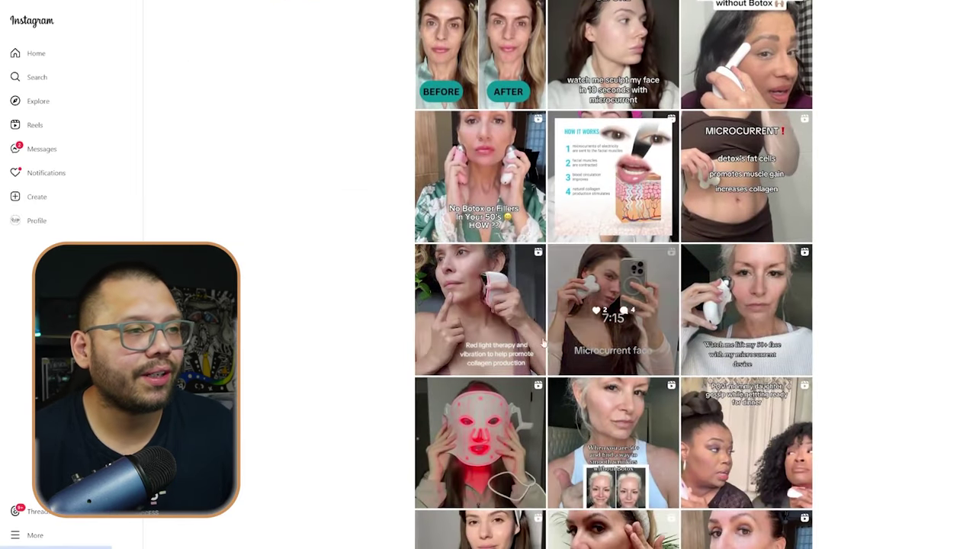
scroll(626, 367, down, 1)
scroll(655, 428, down, 2)
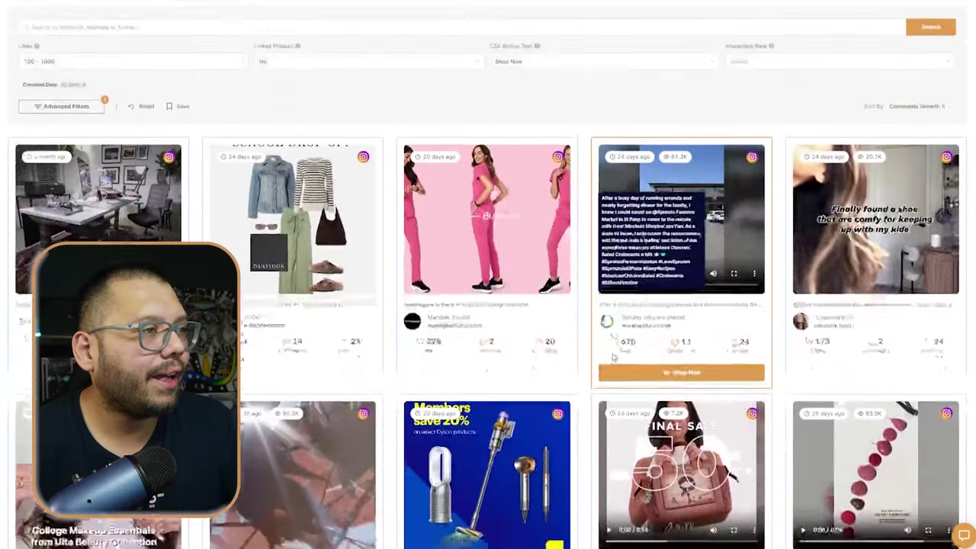
Scroll down to the That Girl Style honeylove.com card and highlight its 27 live days.
scroll(488, 275, down, 2)
scroll(579, 348, down, 5)
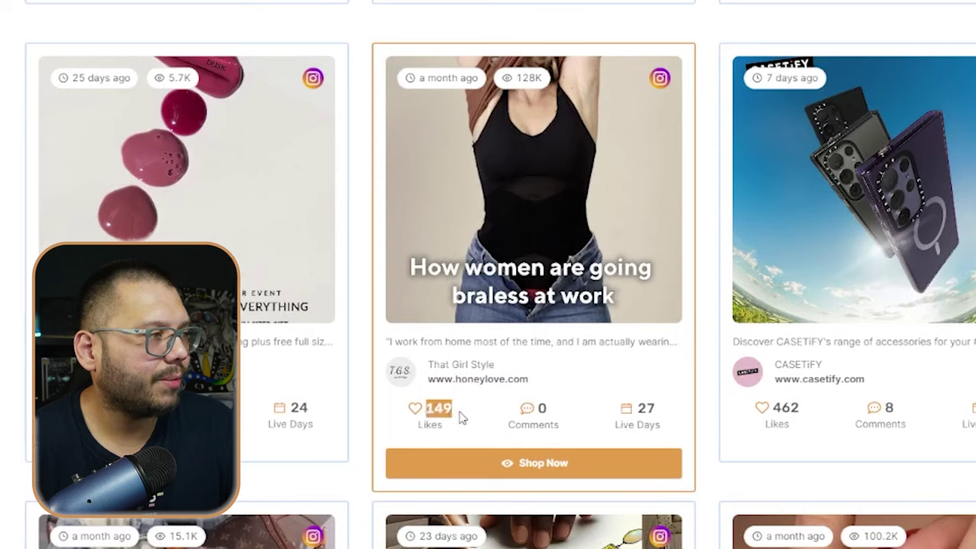
drag(612, 424, 676, 419)
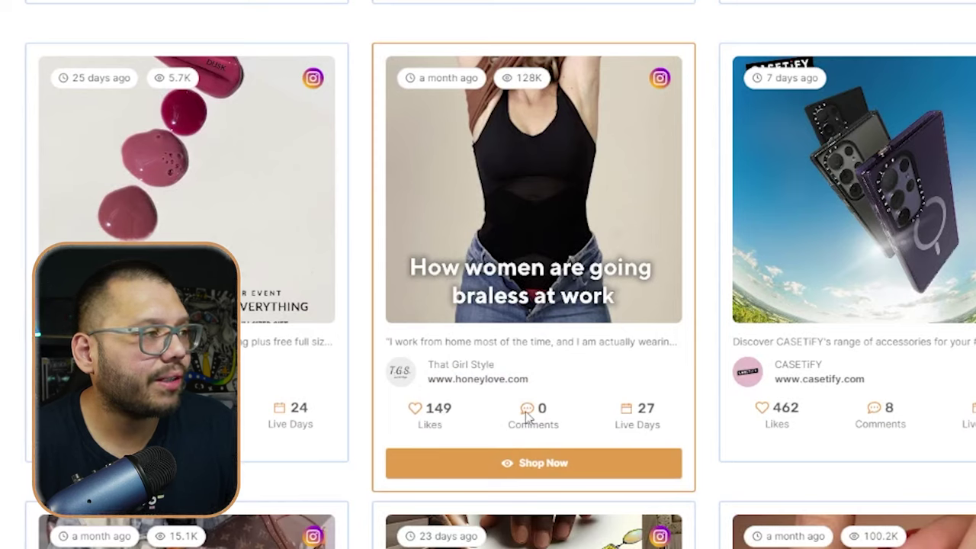
Open the That Girl Style ad details and highlight its 128K views, 149 likes and 0.12% interaction rate.
click(555, 482)
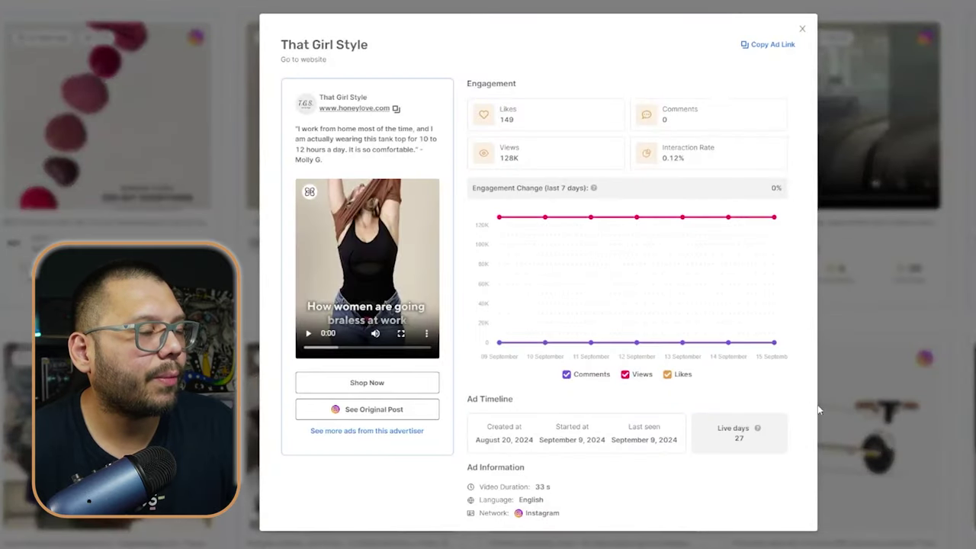
drag(498, 159, 528, 164)
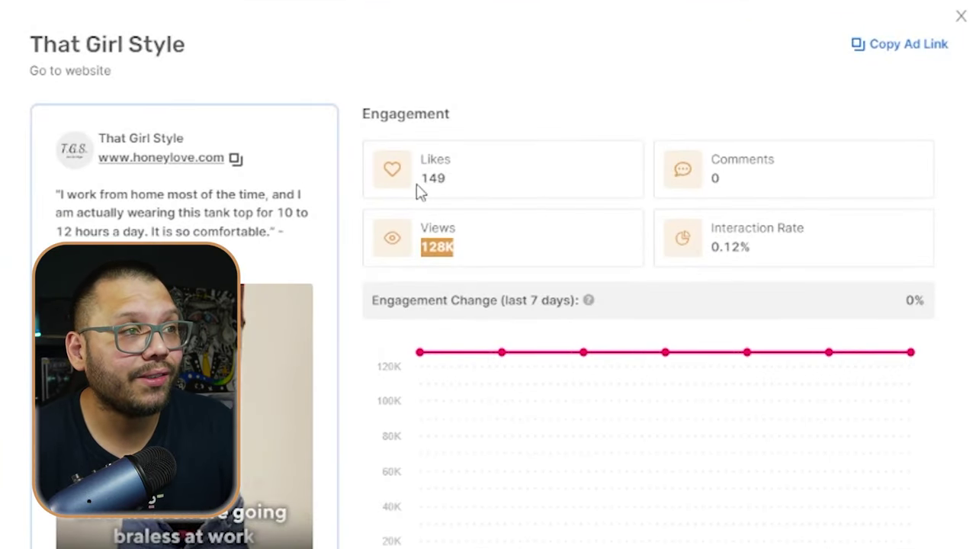
drag(418, 192, 468, 191)
click(555, 202)
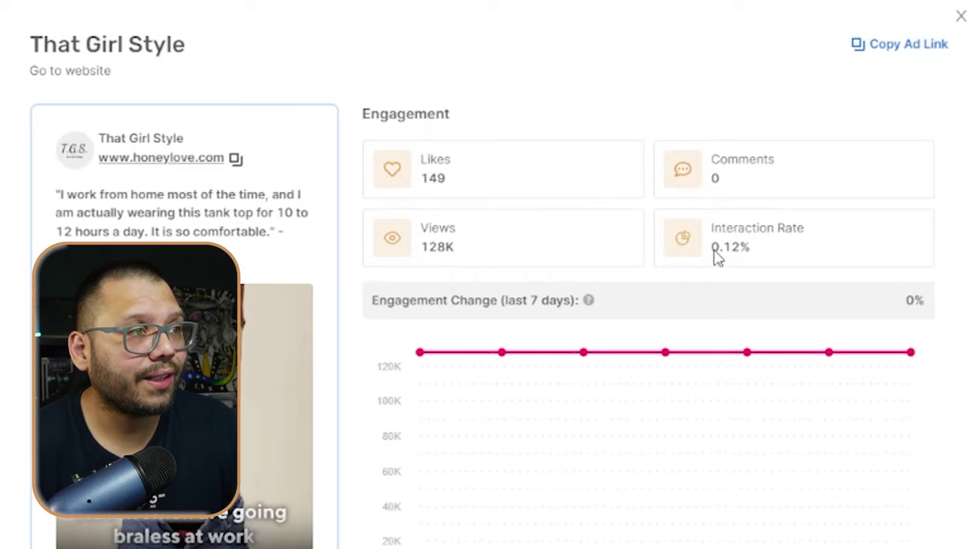
drag(712, 252, 766, 254)
click(829, 251)
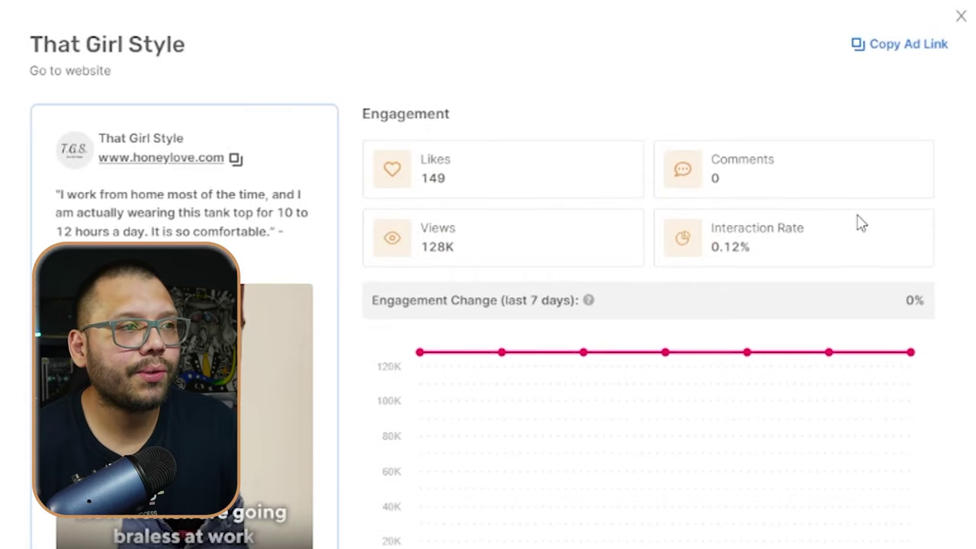
drag(478, 265, 489, 245)
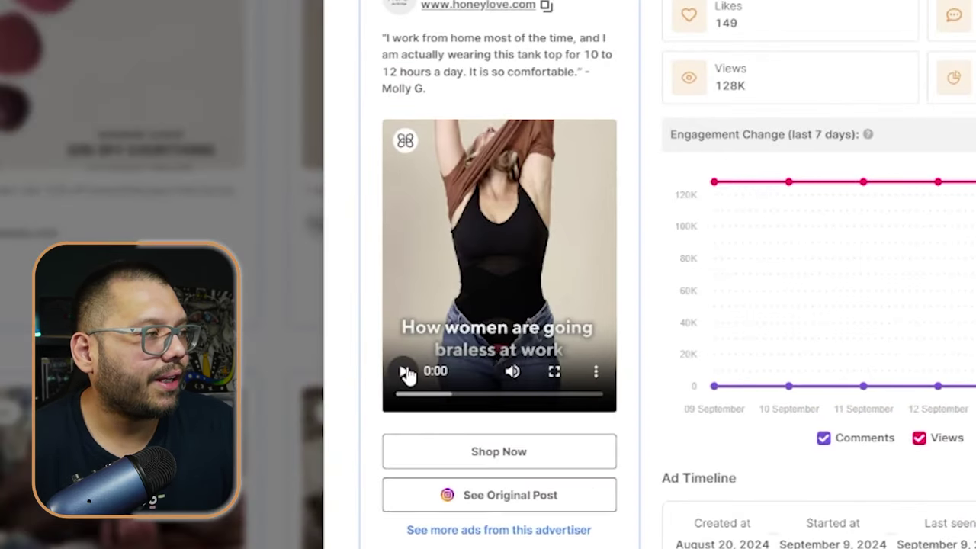
Play the tank-top ad video and drag its volume slider down to mute it.
click(83, 412)
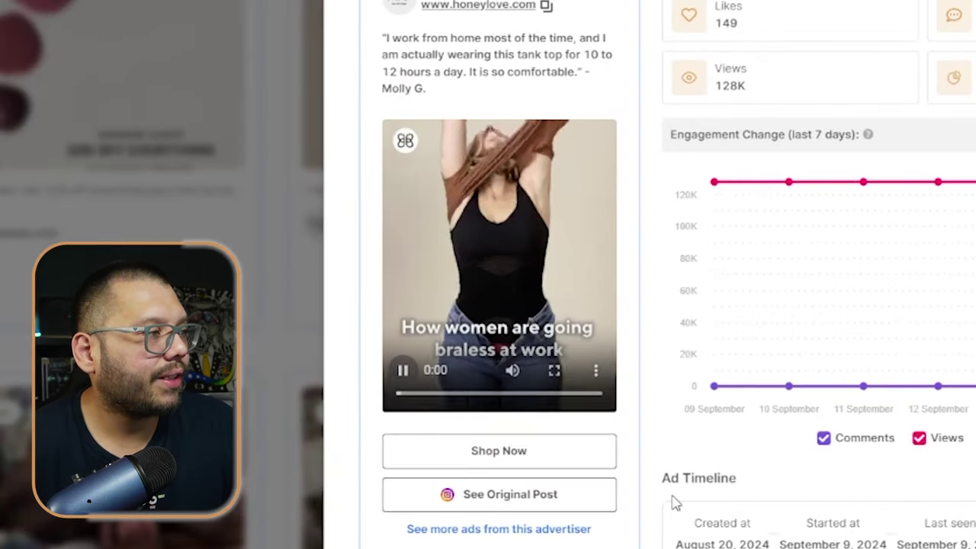
drag(510, 373, 477, 377)
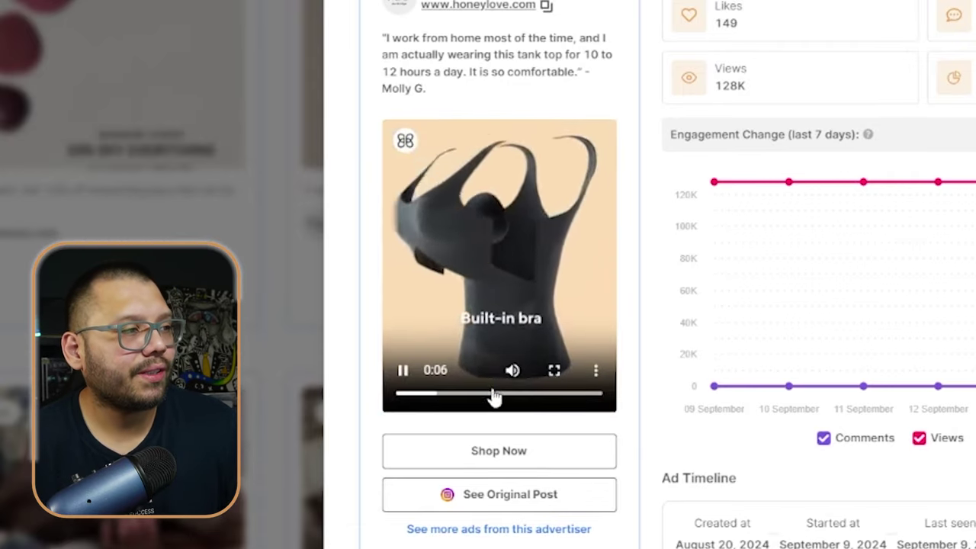
mouse_move(510, 381)
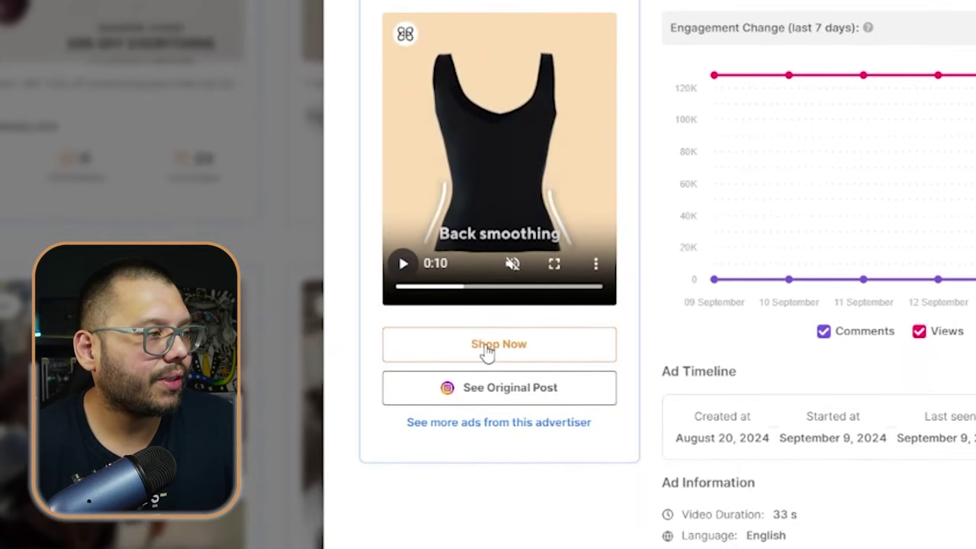
Go from the ad to the Honeylove store and scroll down to the LiftWear Tank.
click(488, 348)
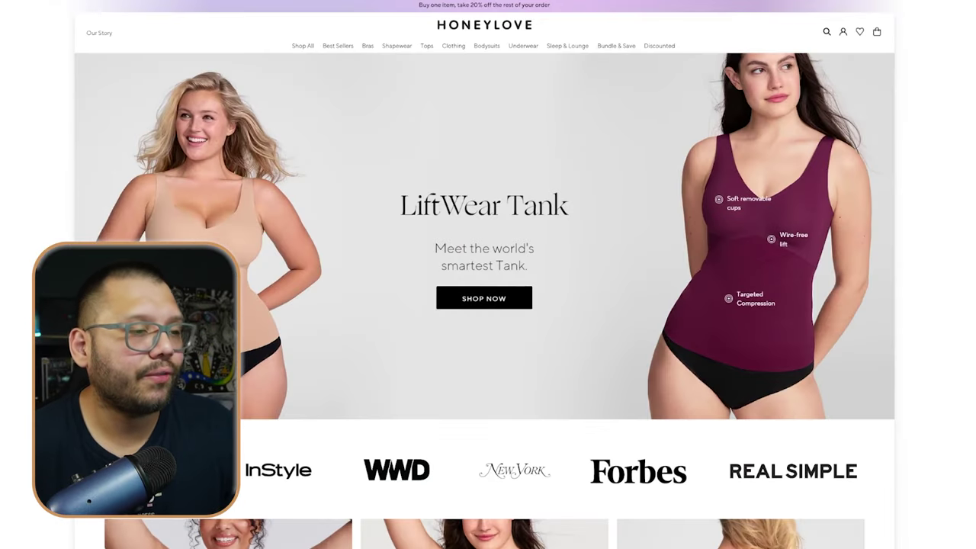
scroll(961, 273, down, 10)
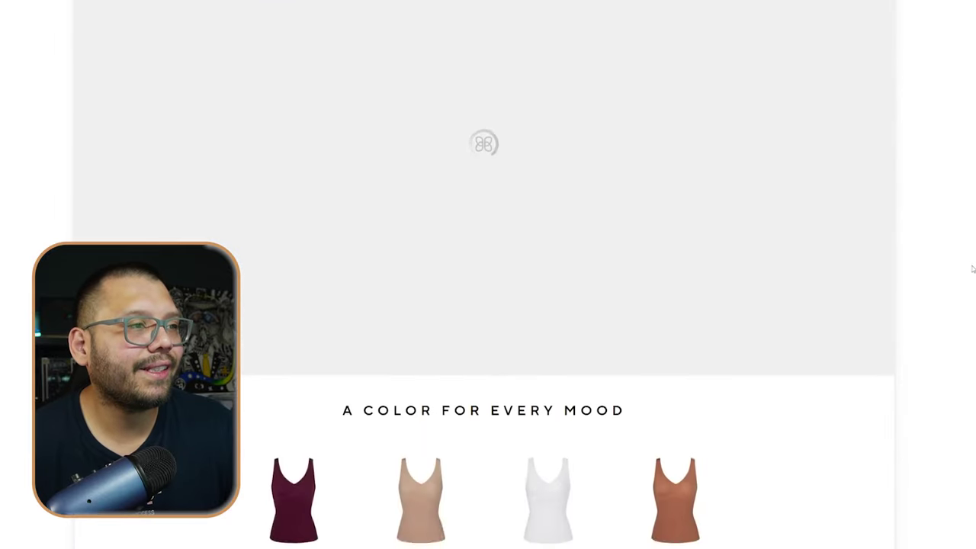
scroll(973, 269, down, 6)
scroll(973, 268, down, 6)
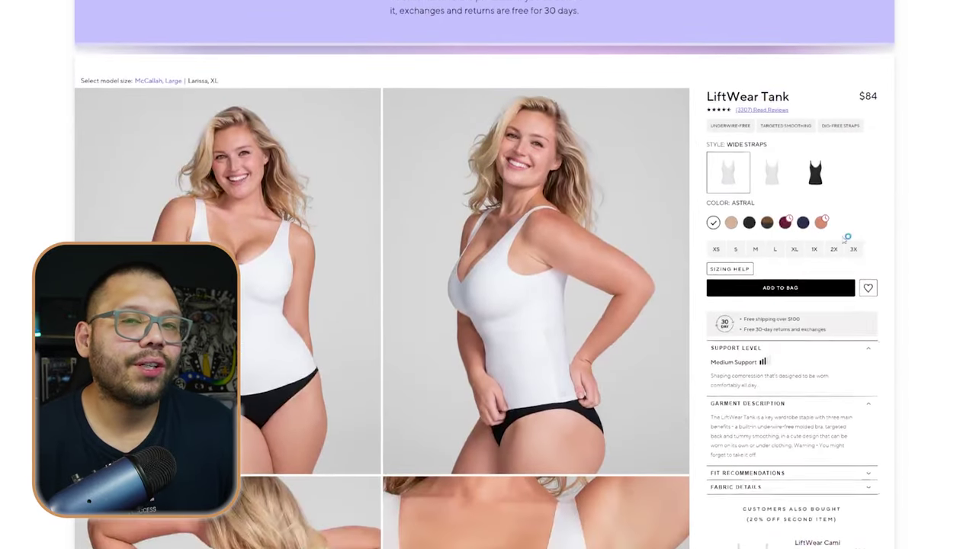
scroll(964, 229, down, 3)
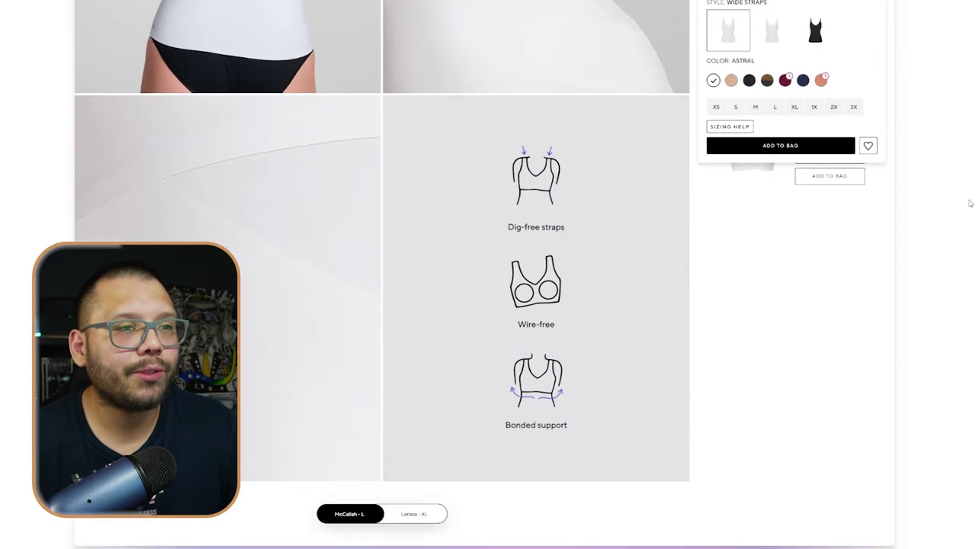
Dismiss the 15% OFF popup to view the $84 LiftWear Tank product page.
scroll(829, 173, up, 5)
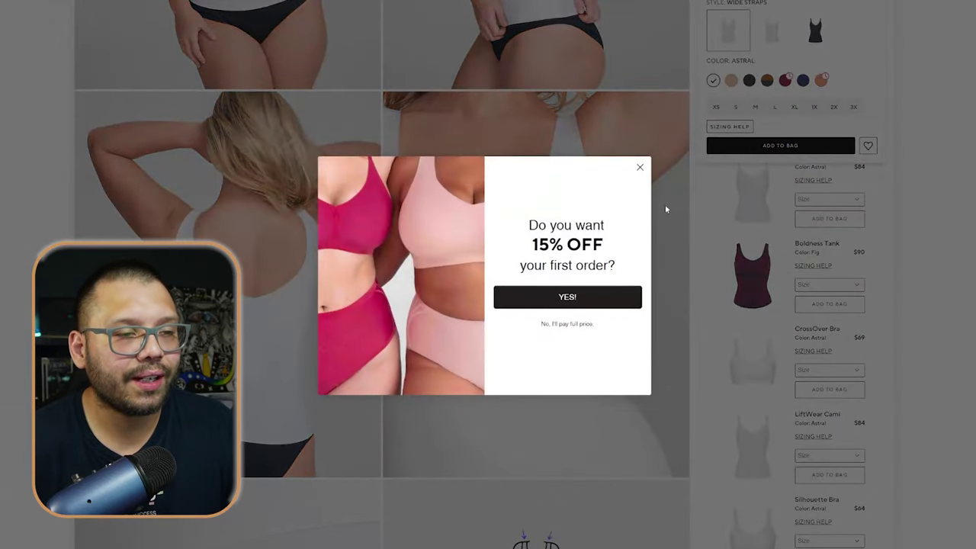
click(640, 168)
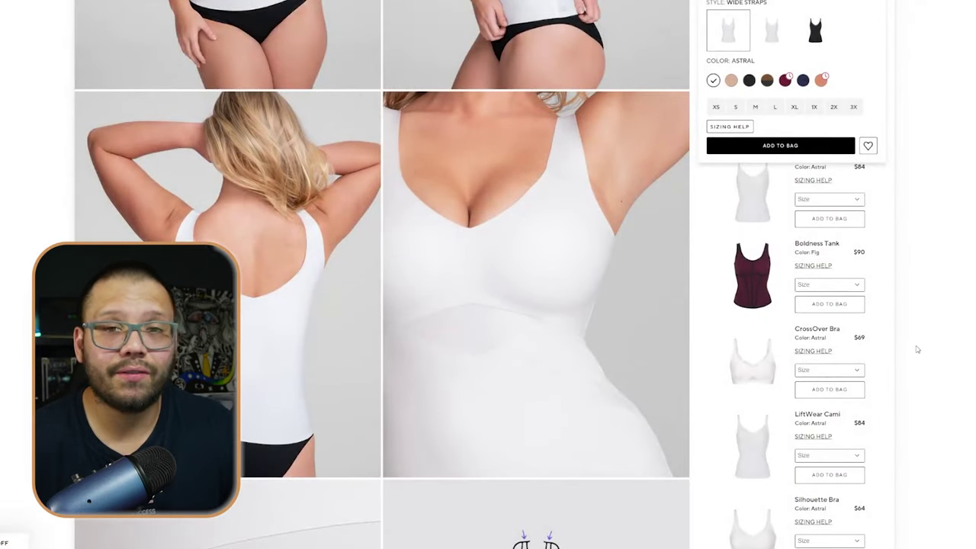
scroll(918, 350, down, 4)
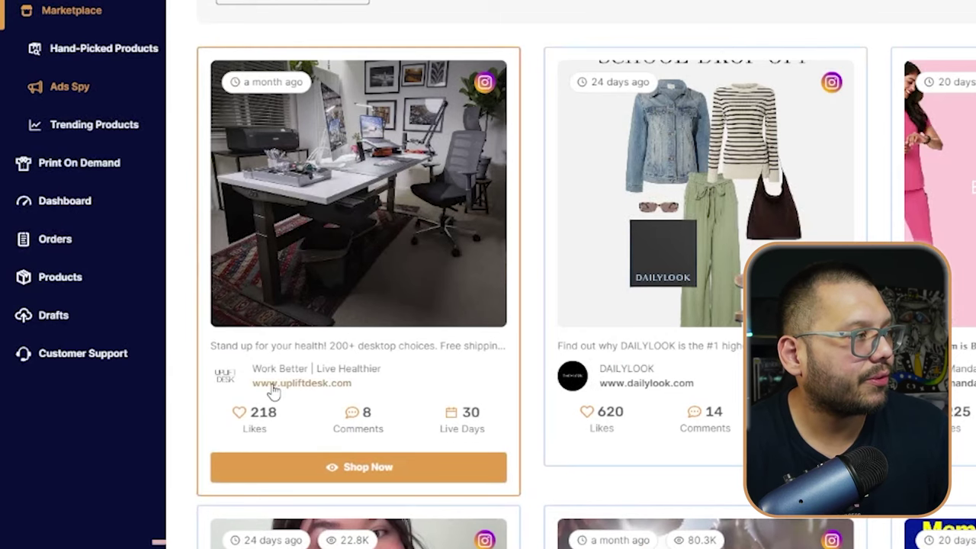
Open the UPLIFT Desk ad details and highlight its 8 comments count.
click(349, 476)
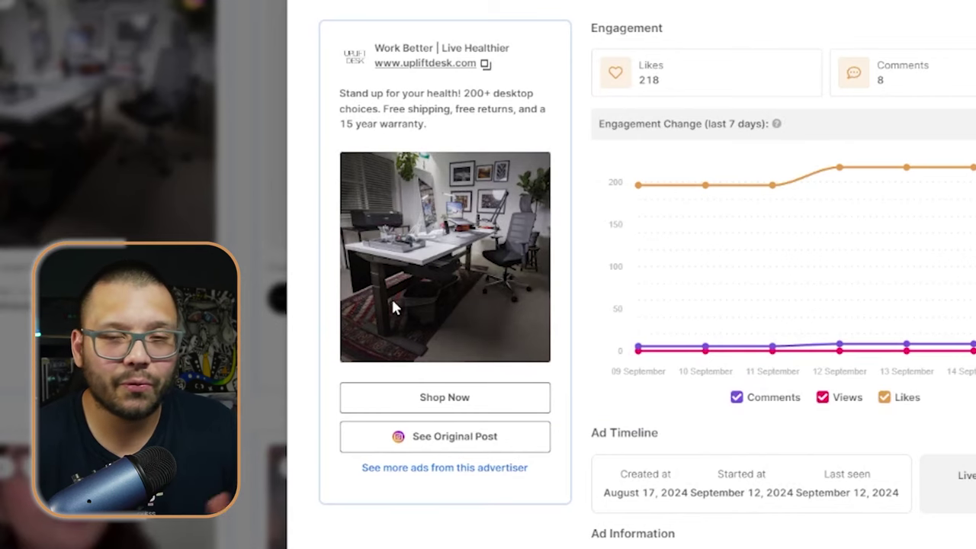
drag(876, 62, 901, 88)
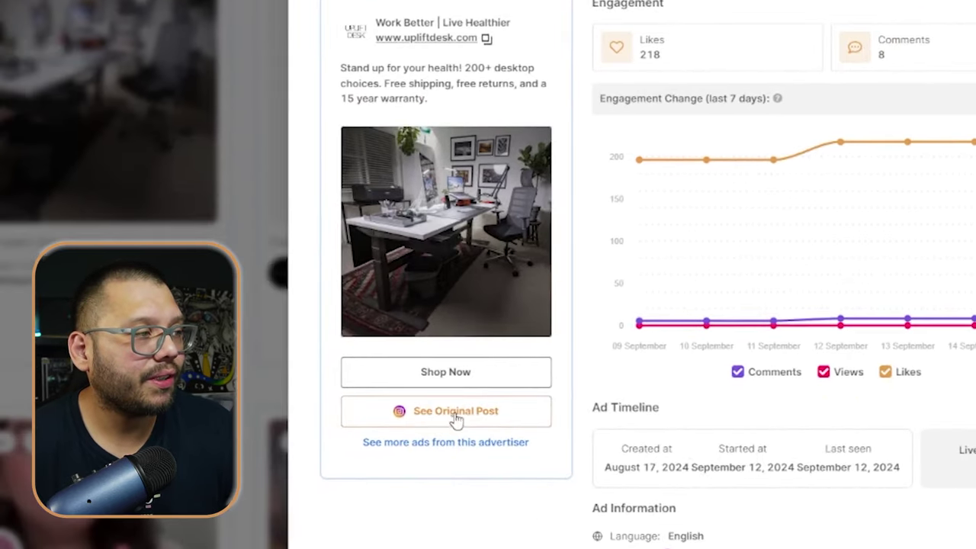
View the upliftdesk Instagram post and scroll through its customer comments.
click(456, 415)
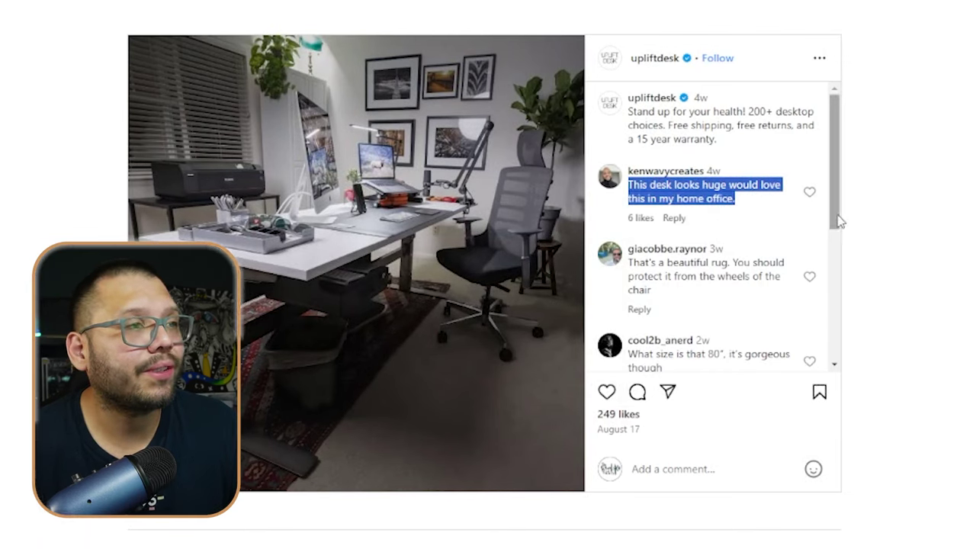
drag(839, 217, 822, 304)
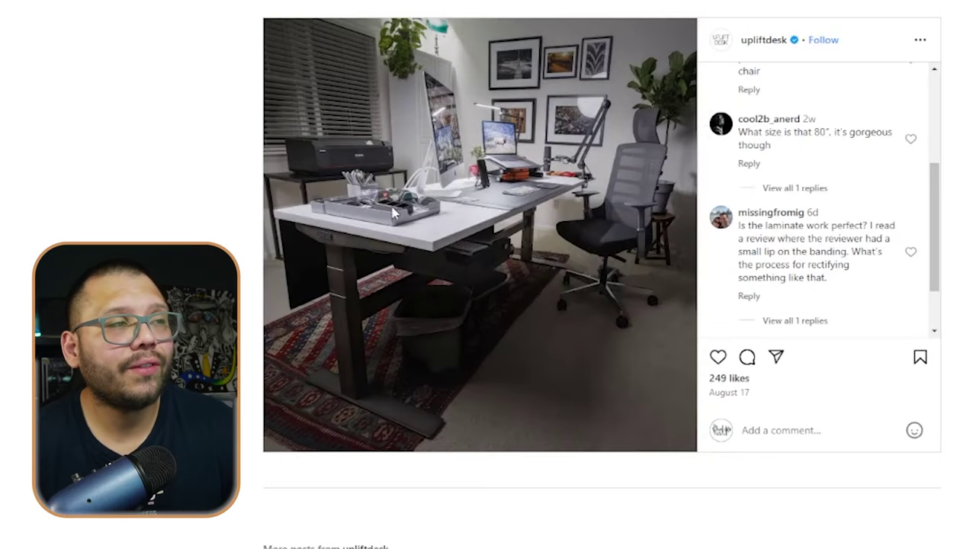
Run Google Lens on the desk photo and visit the matching Hawaii Ergonomics page.
right_click(391, 219)
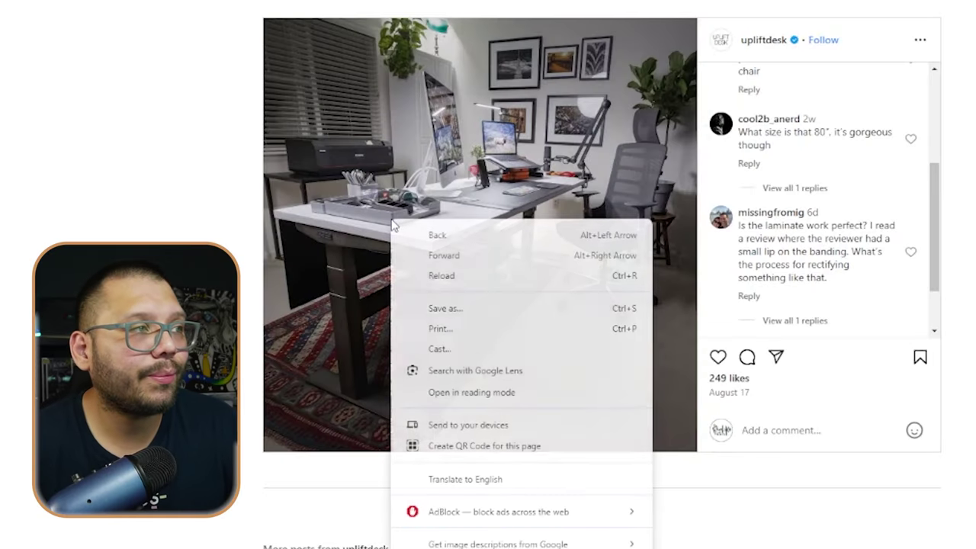
click(467, 373)
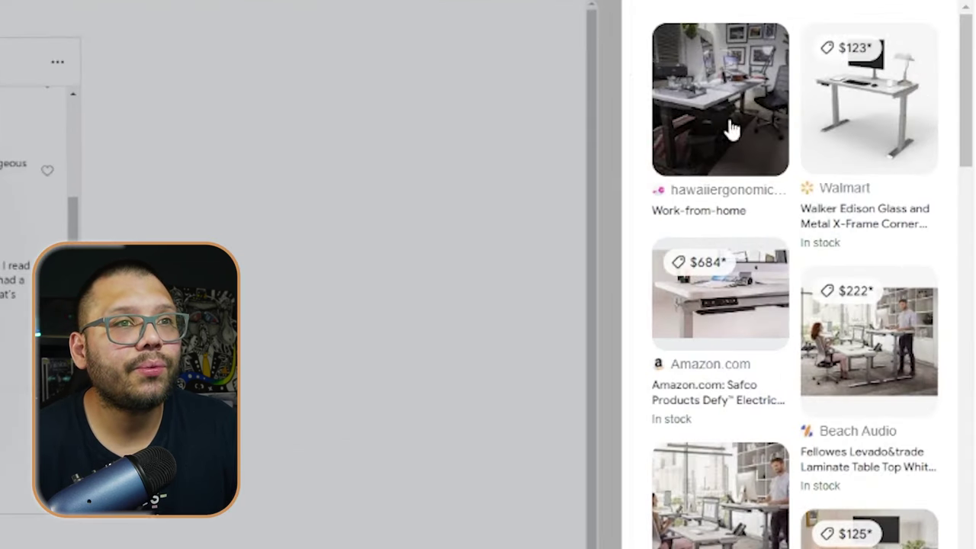
click(732, 129)
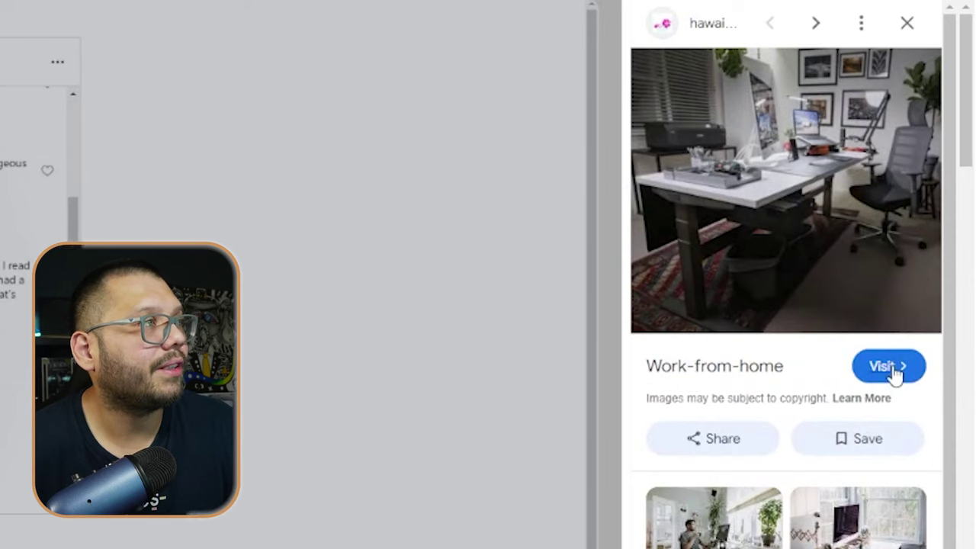
click(889, 367)
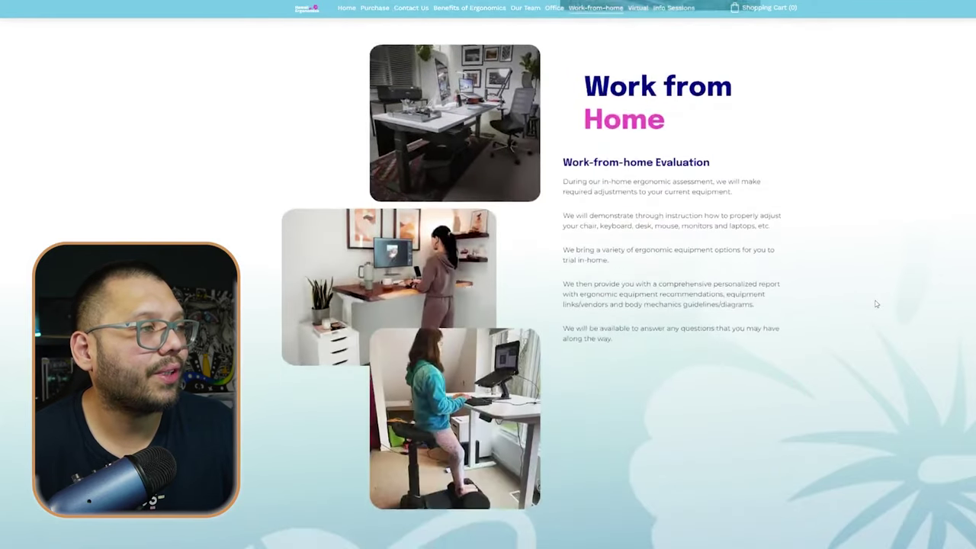
Scroll down the Hawaii Ergonomics Work from Home evaluation section.
scroll(876, 304, down, 5)
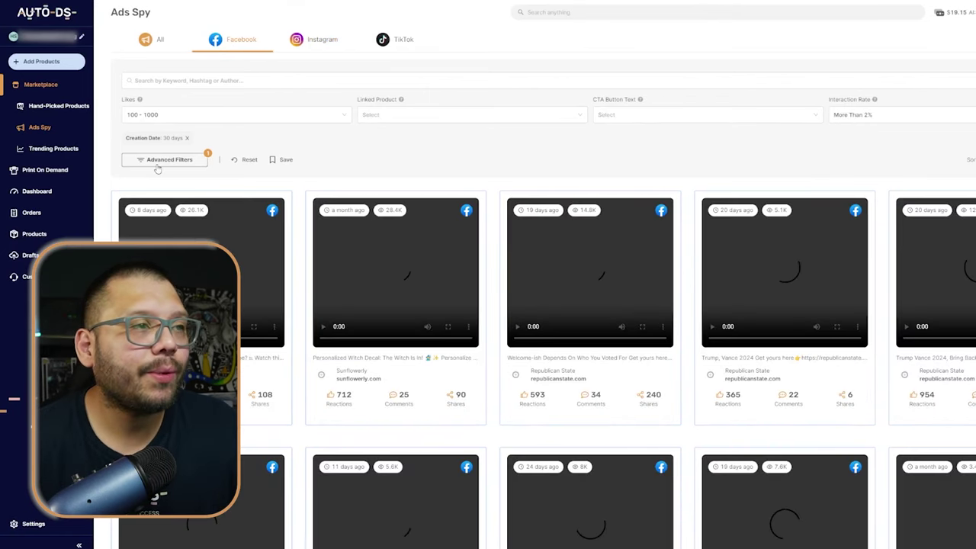
Review the Facebook ads' advanced filters, then close them without applying.
click(194, 160)
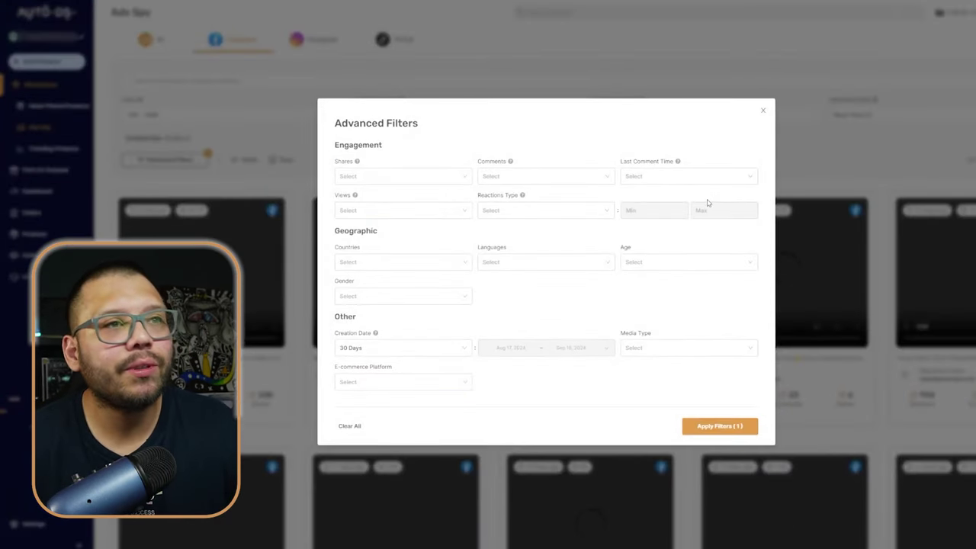
click(760, 112)
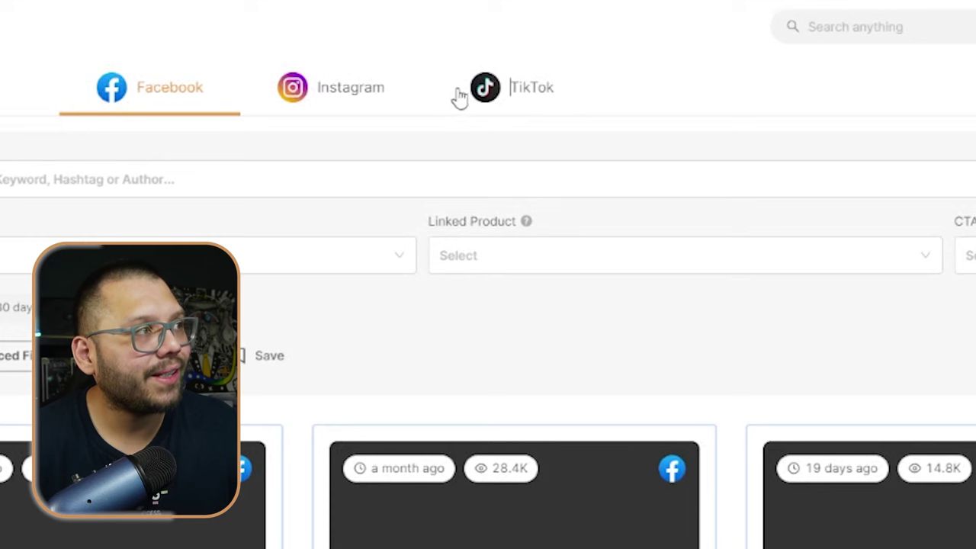
Show TikTok ads in Ads Spy, listing view counts like 245.1K and 5.6M.
click(453, 96)
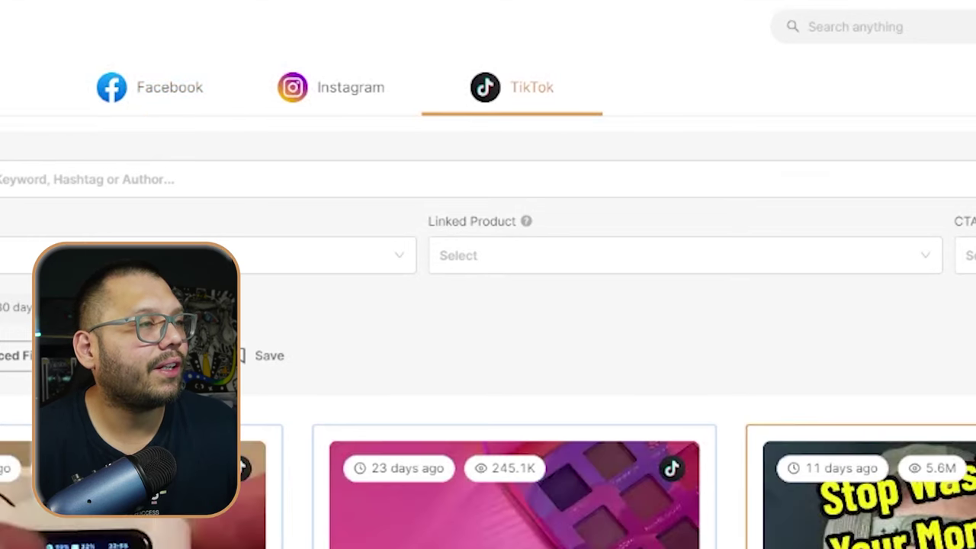